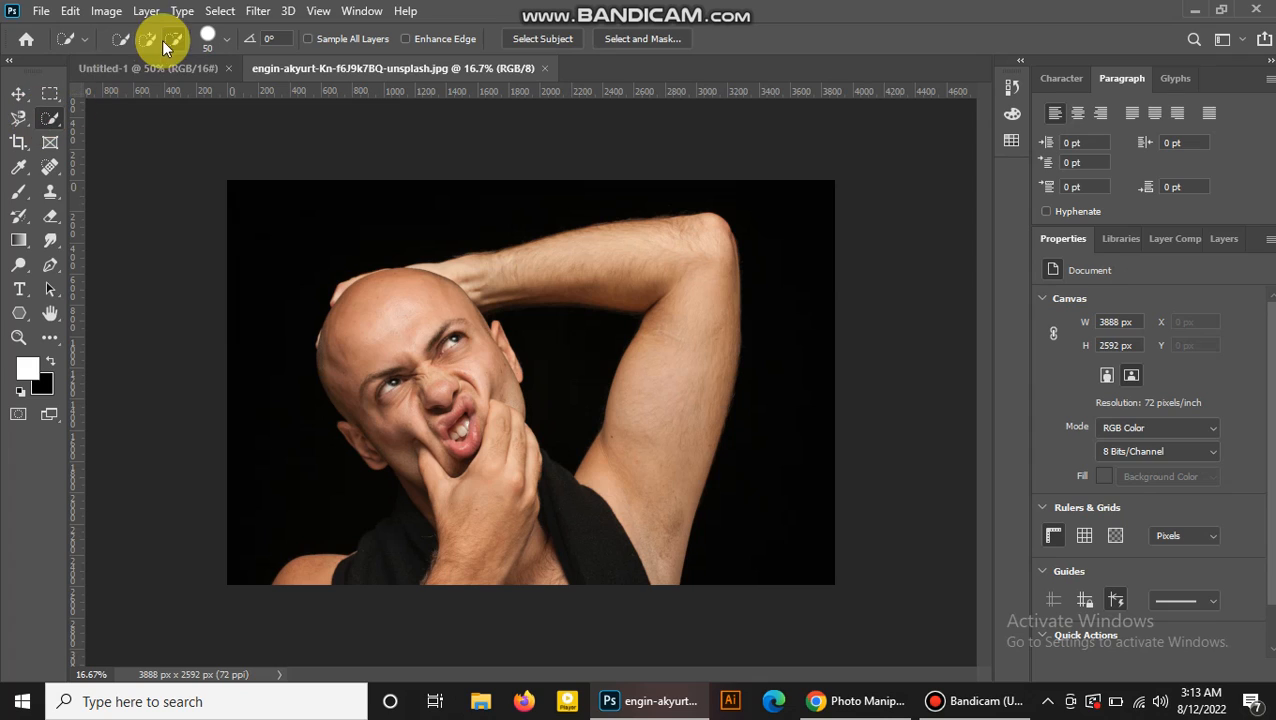
Select the dark background around the man with the Quick Selection tool, subtracting the area near his shoulder.
click(147, 44)
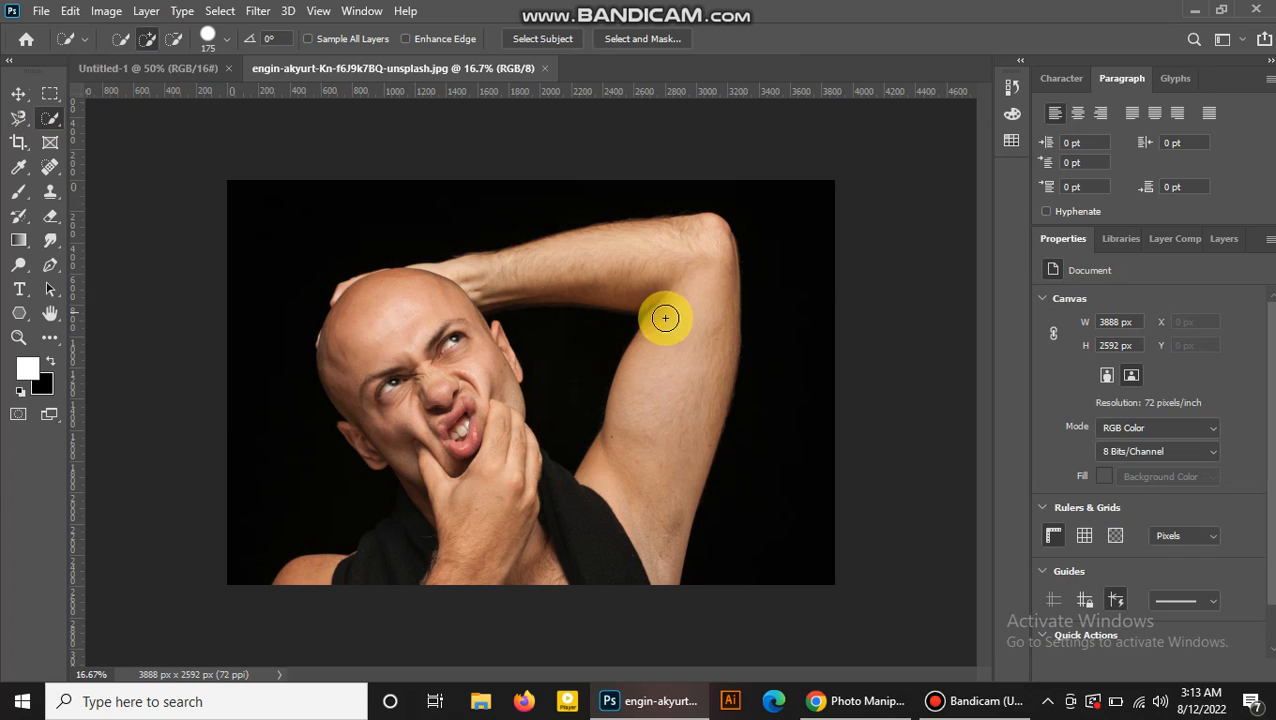
drag(782, 315, 783, 393)
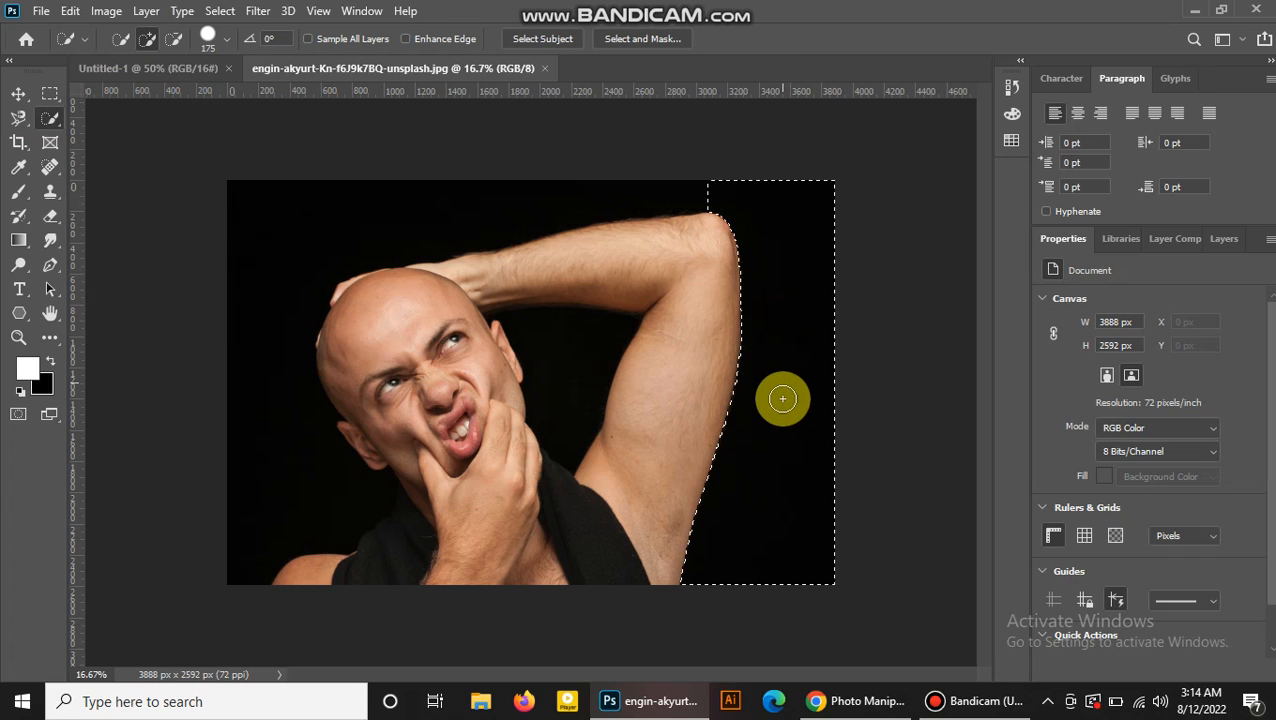
drag(545, 368, 573, 389)
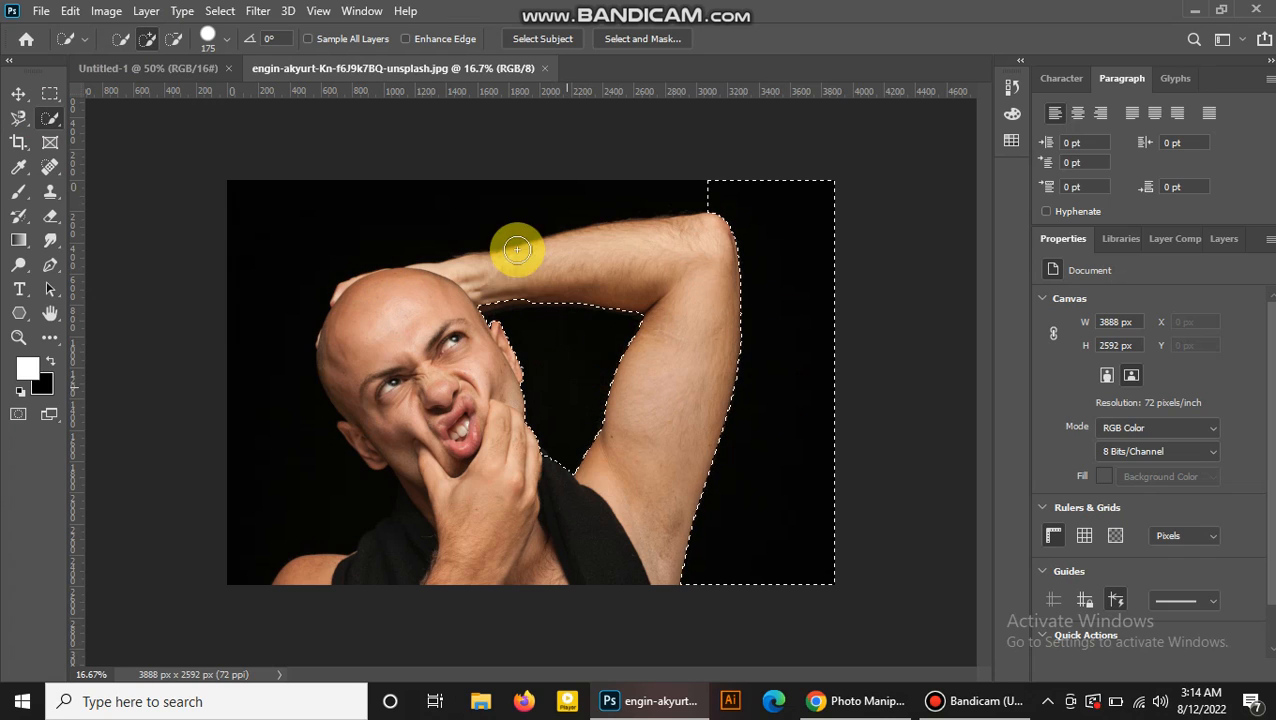
mouse_move(570, 208)
mouse_down()
mouse_move(608, 201)
mouse_move(298, 201)
mouse_move(272, 263)
mouse_move(266, 399)
mouse_move(300, 468)
mouse_up()
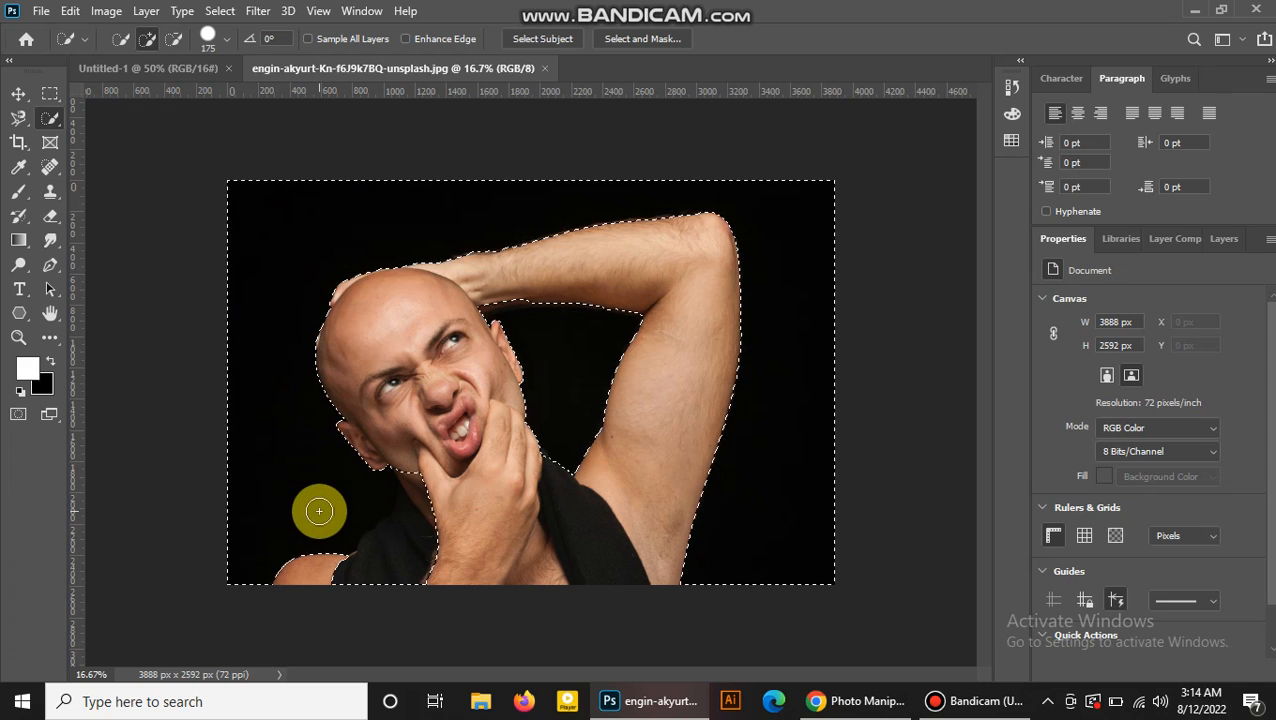
click(176, 44)
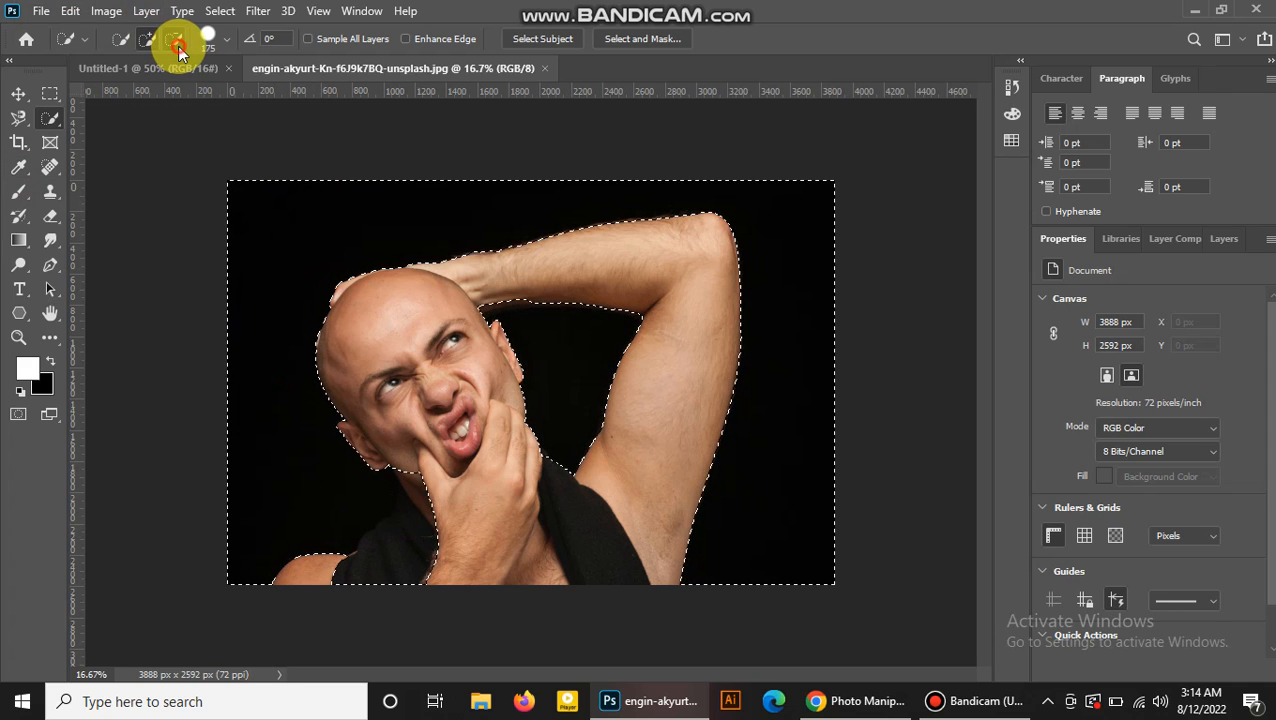
mouse_move(440, 548)
mouse_down()
mouse_move(378, 581)
mouse_move(357, 575)
mouse_move(392, 553)
mouse_move(351, 566)
mouse_up()
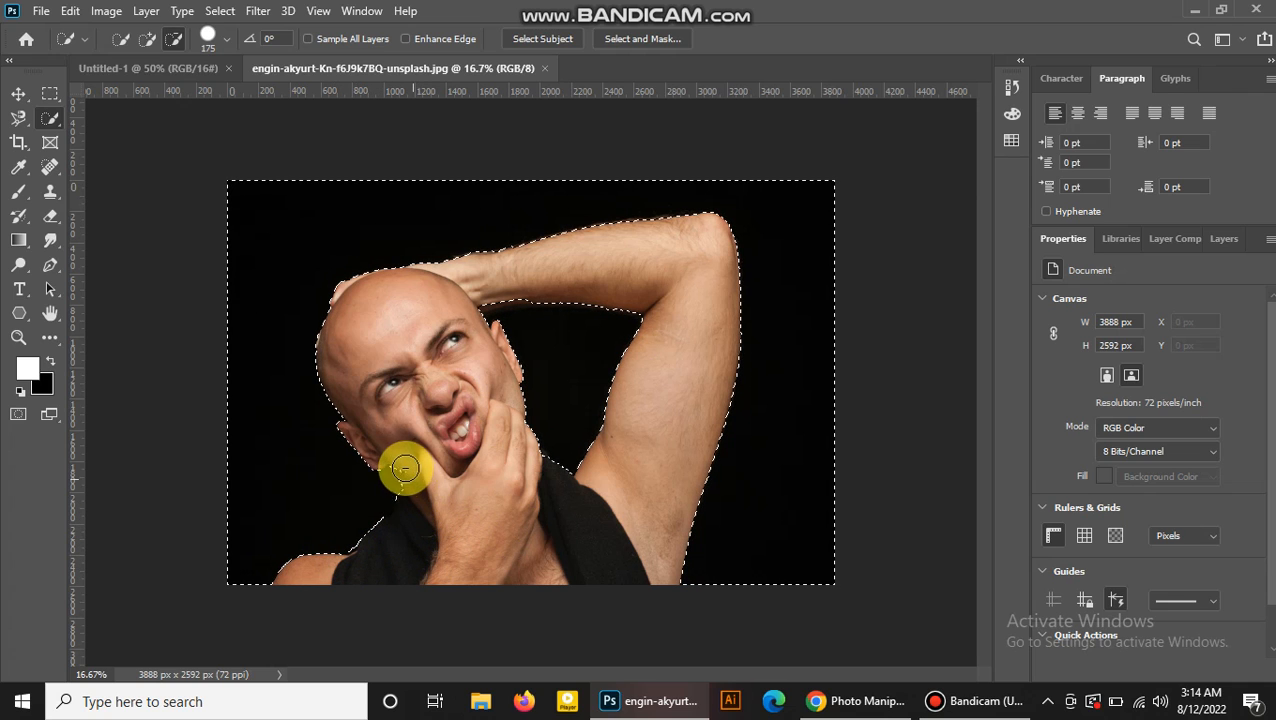
click(150, 44)
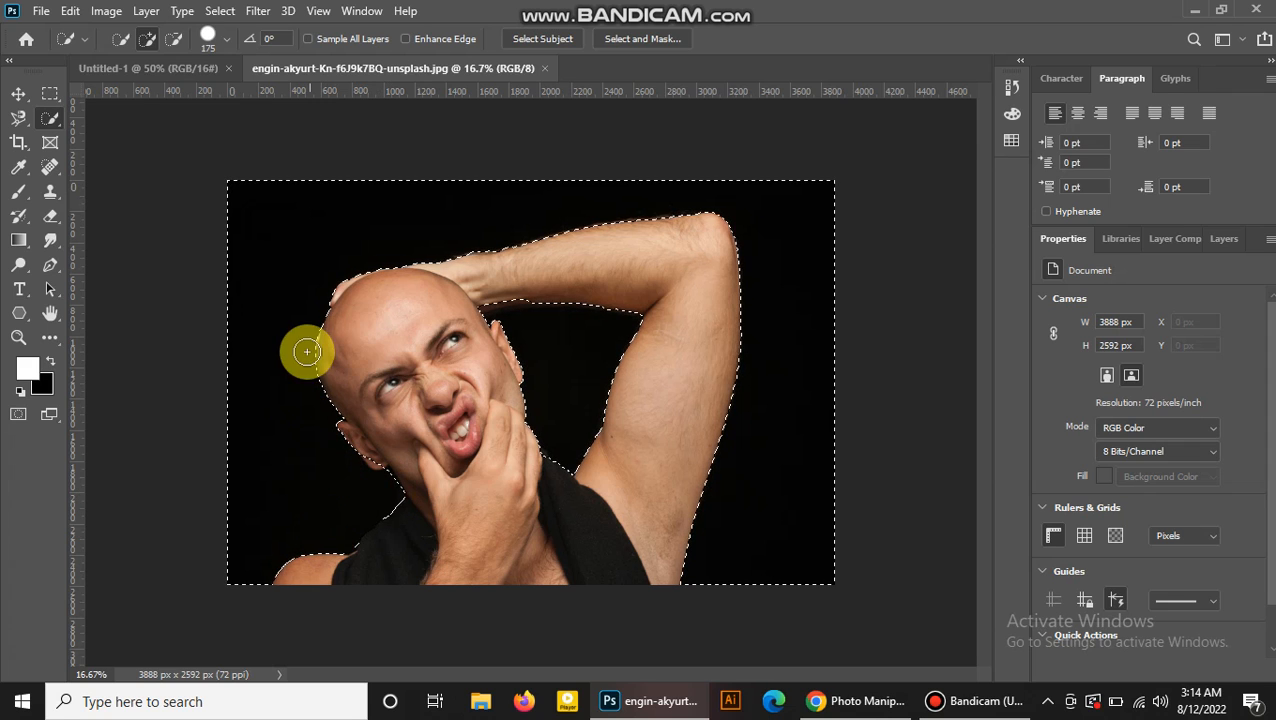
click(168, 31)
click(175, 42)
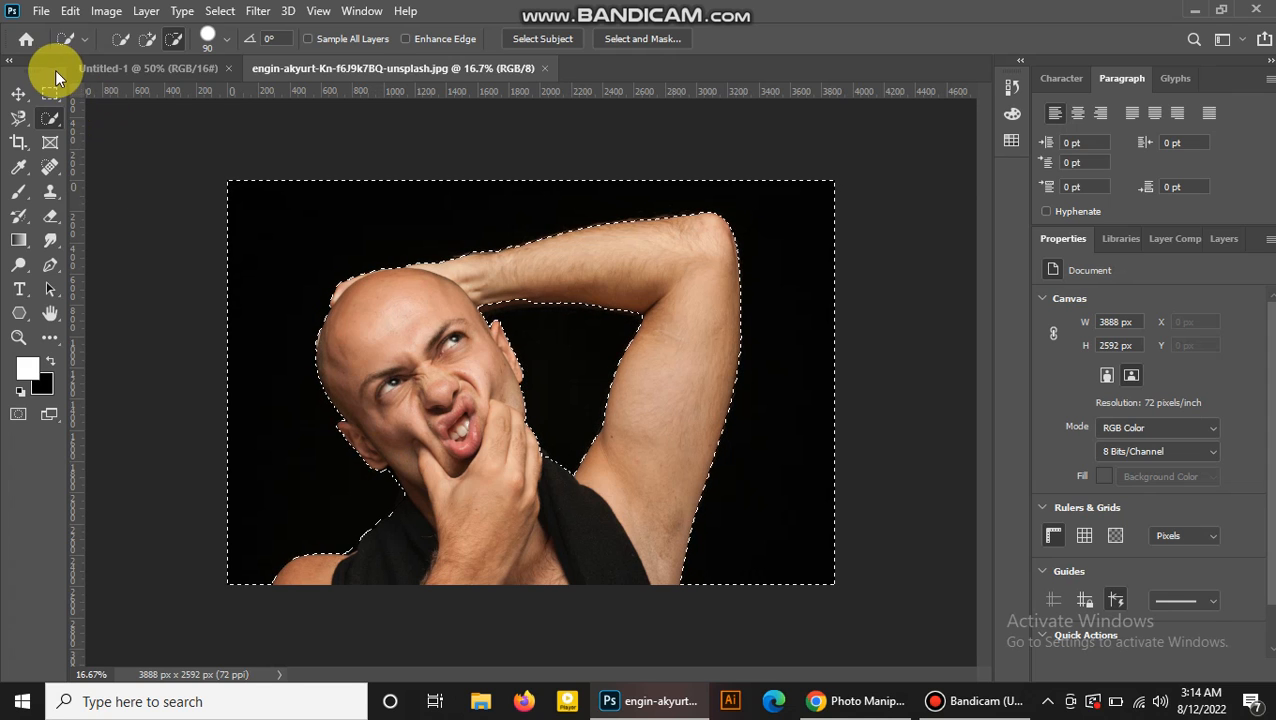
Unlock the background layer and duplicate it.
click(18, 93)
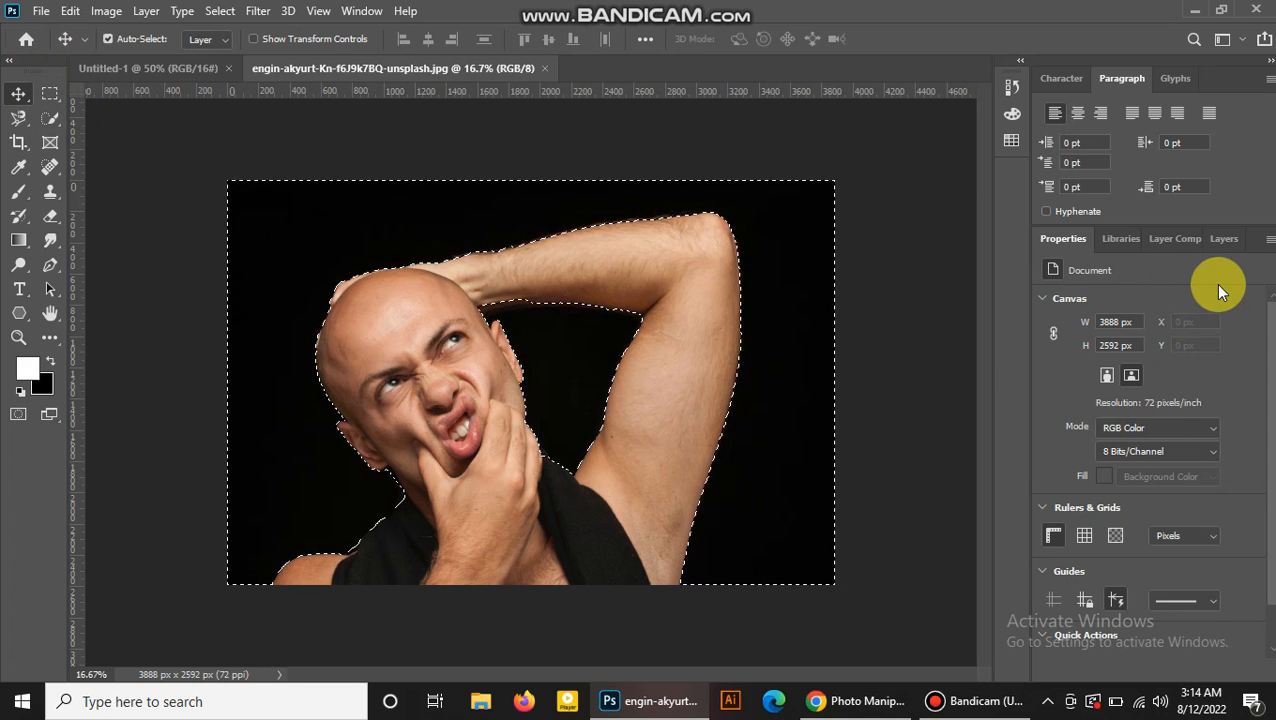
click(1220, 241)
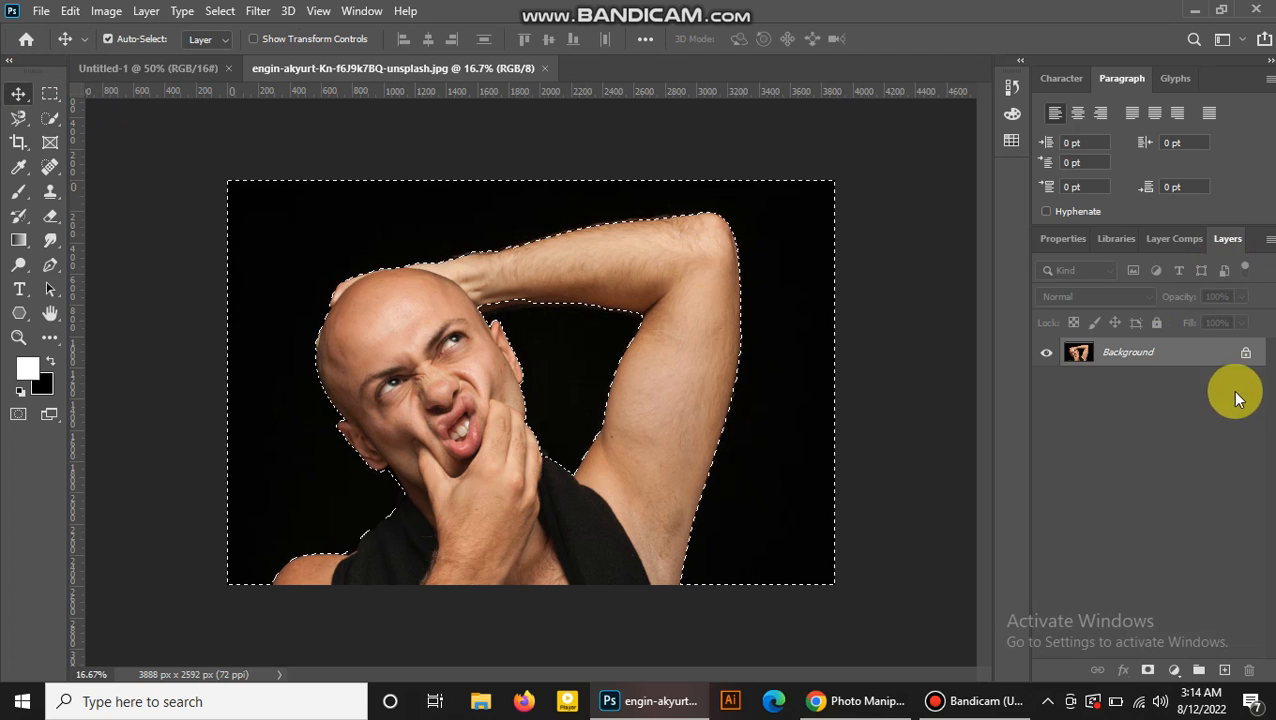
click(1245, 355)
drag(1230, 353, 1224, 670)
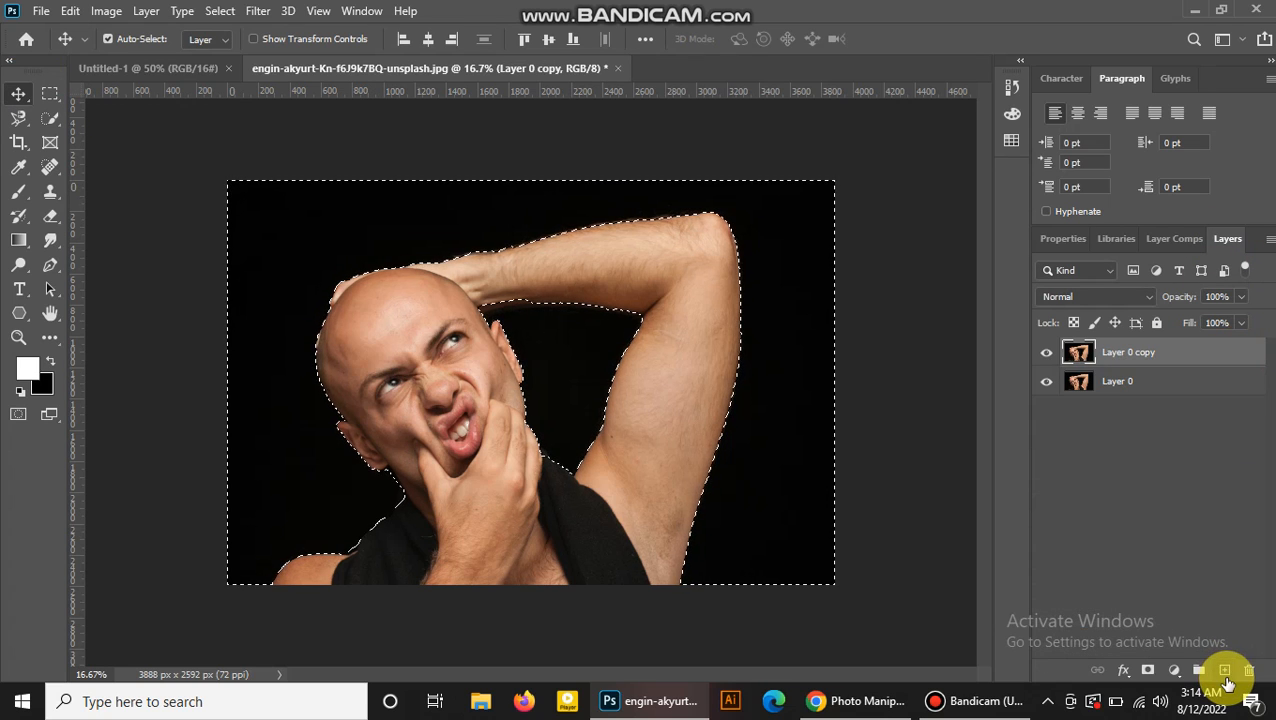
Add a colorized Hue/Saturation adjustment to the selected background with Hue 16, Saturation 57 and Lightness +64.
click(1170, 672)
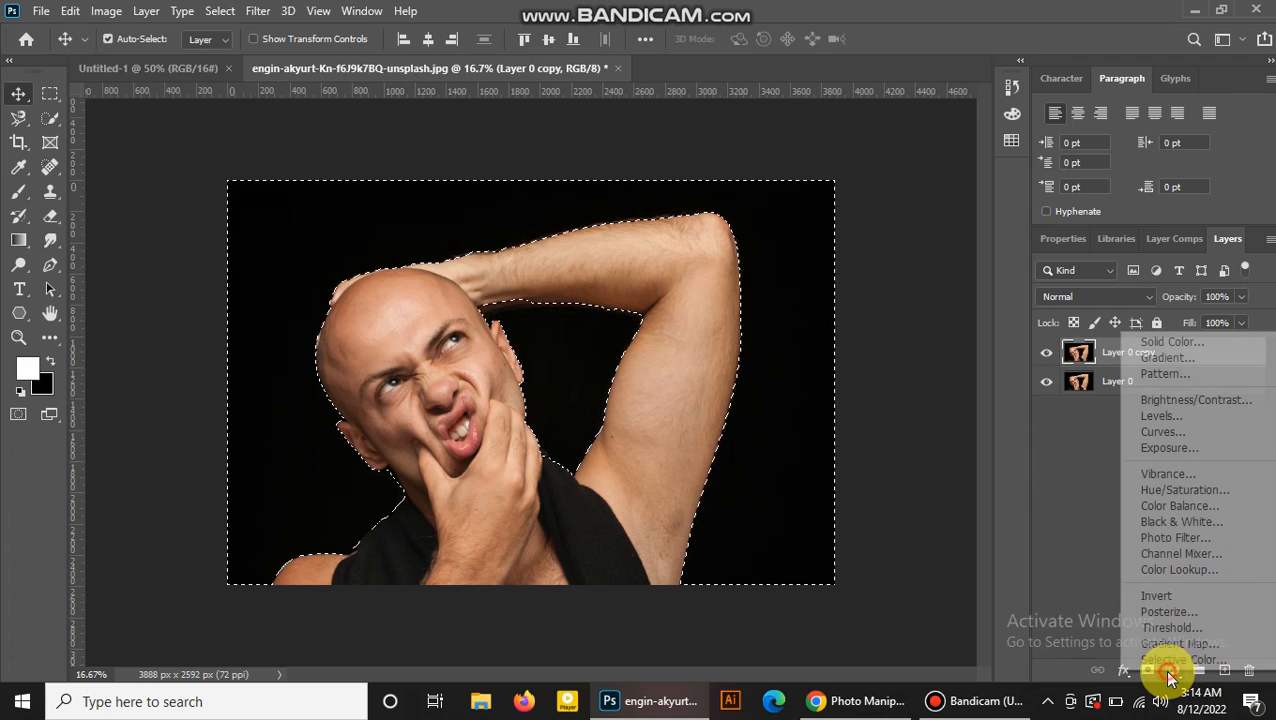
click(1230, 490)
click(1140, 470)
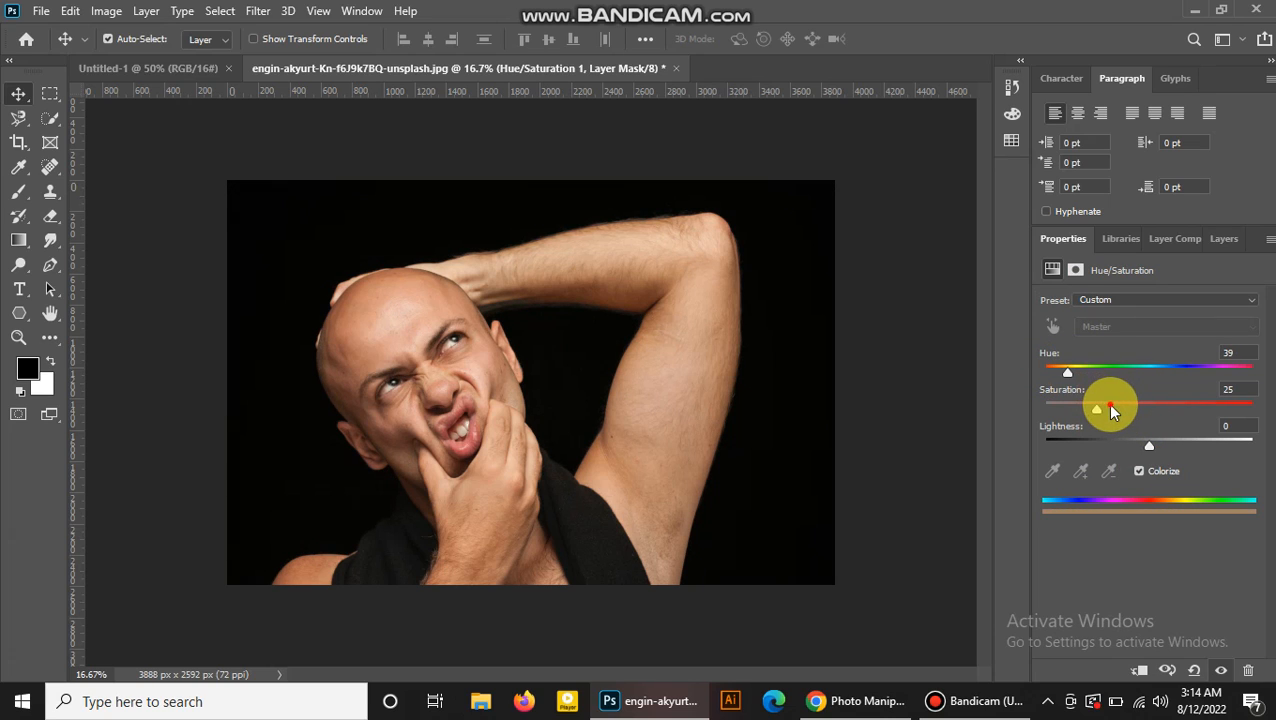
mouse_move(1176, 443)
mouse_down()
mouse_move(1227, 444)
mouse_move(1118, 443)
mouse_move(1162, 446)
mouse_up()
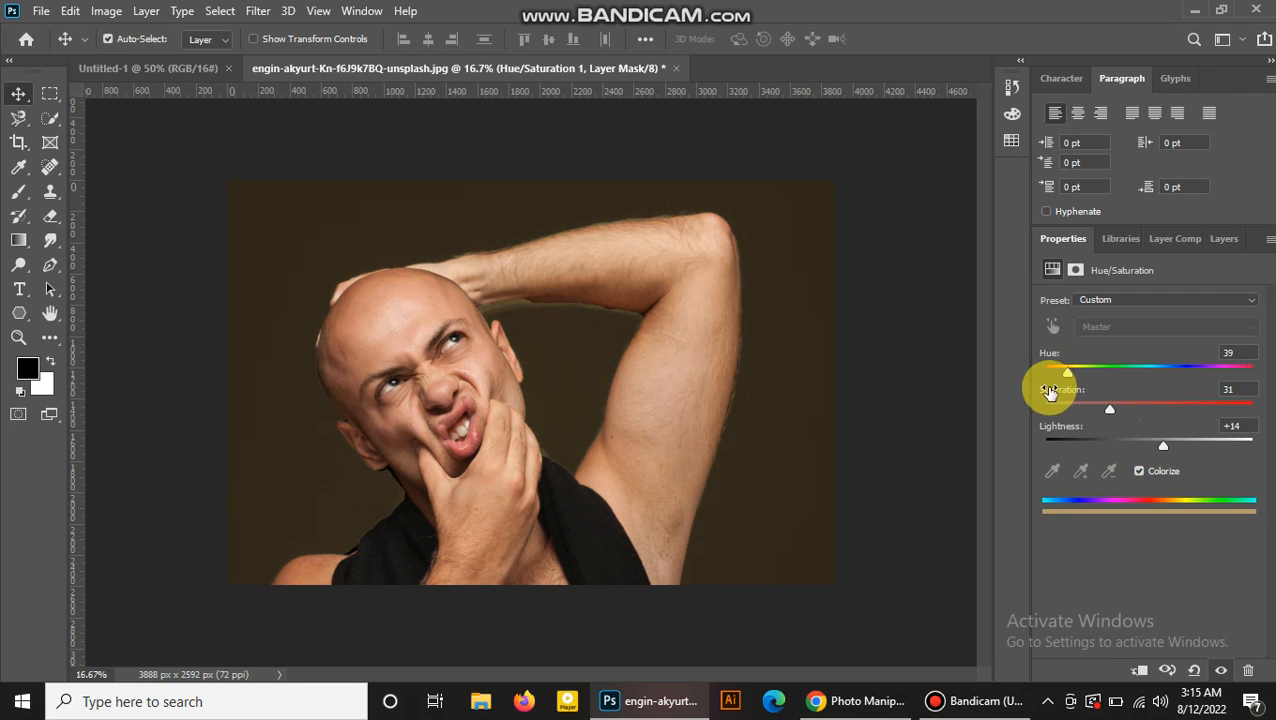
mouse_move(1063, 375)
mouse_down()
mouse_move(1150, 373)
mouse_move(1053, 373)
mouse_up()
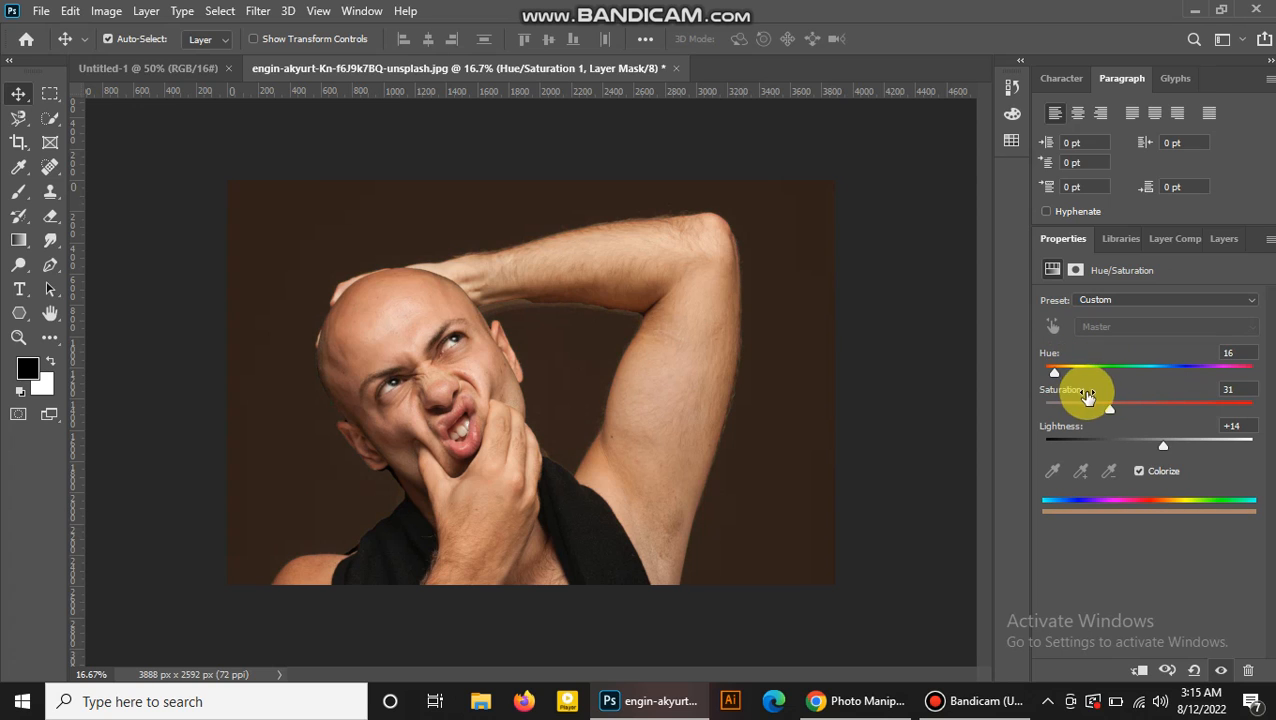
mouse_move(1166, 399)
mouse_down()
mouse_move(1066, 402)
mouse_move(1163, 403)
mouse_up()
drag(1163, 447, 1224, 453)
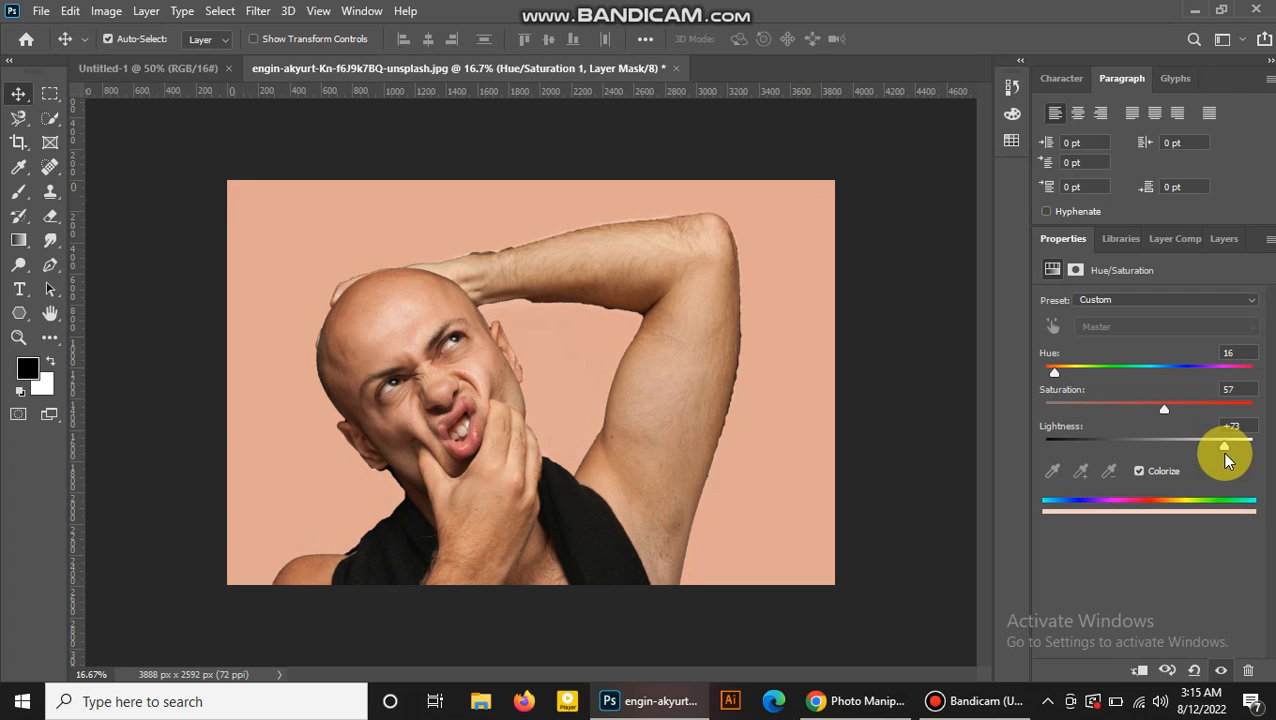
mouse_move(1225, 454)
mouse_down()
mouse_move(1240, 452)
mouse_move(1216, 454)
mouse_up()
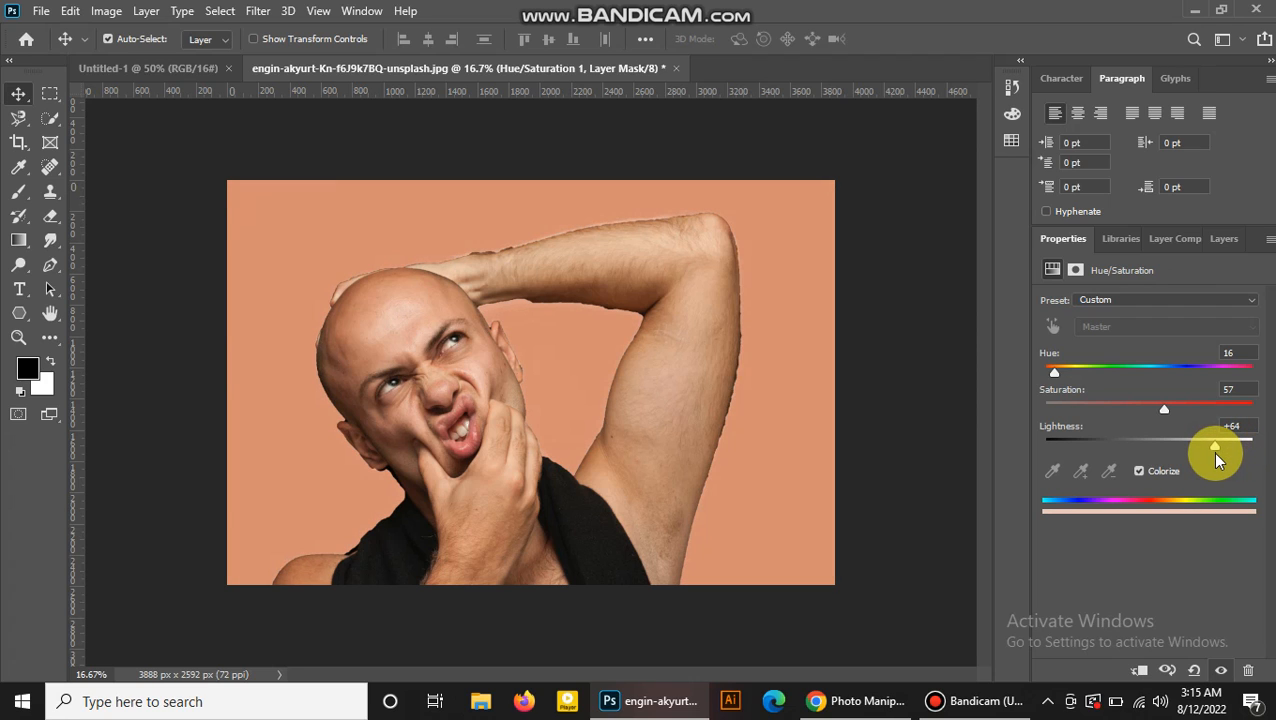
Open the image Broken-Pot-1j3m61g.jpg from Downloads.
click(1222, 240)
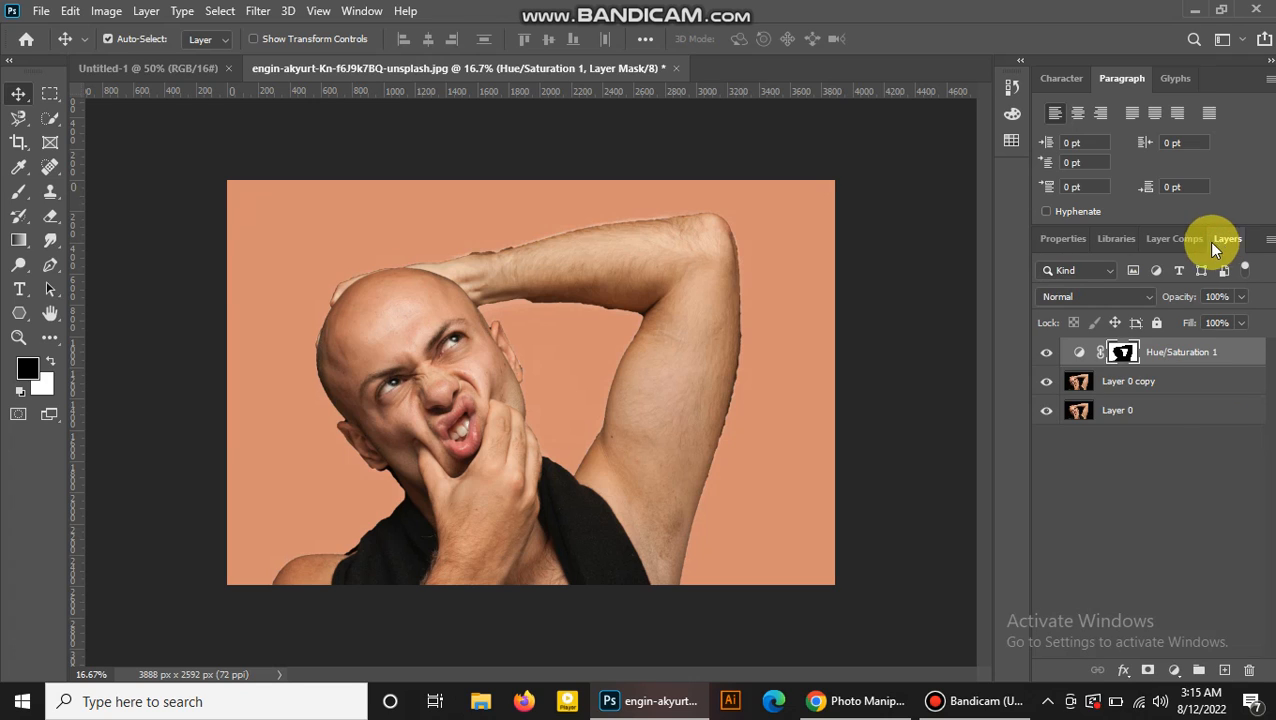
click(40, 12)
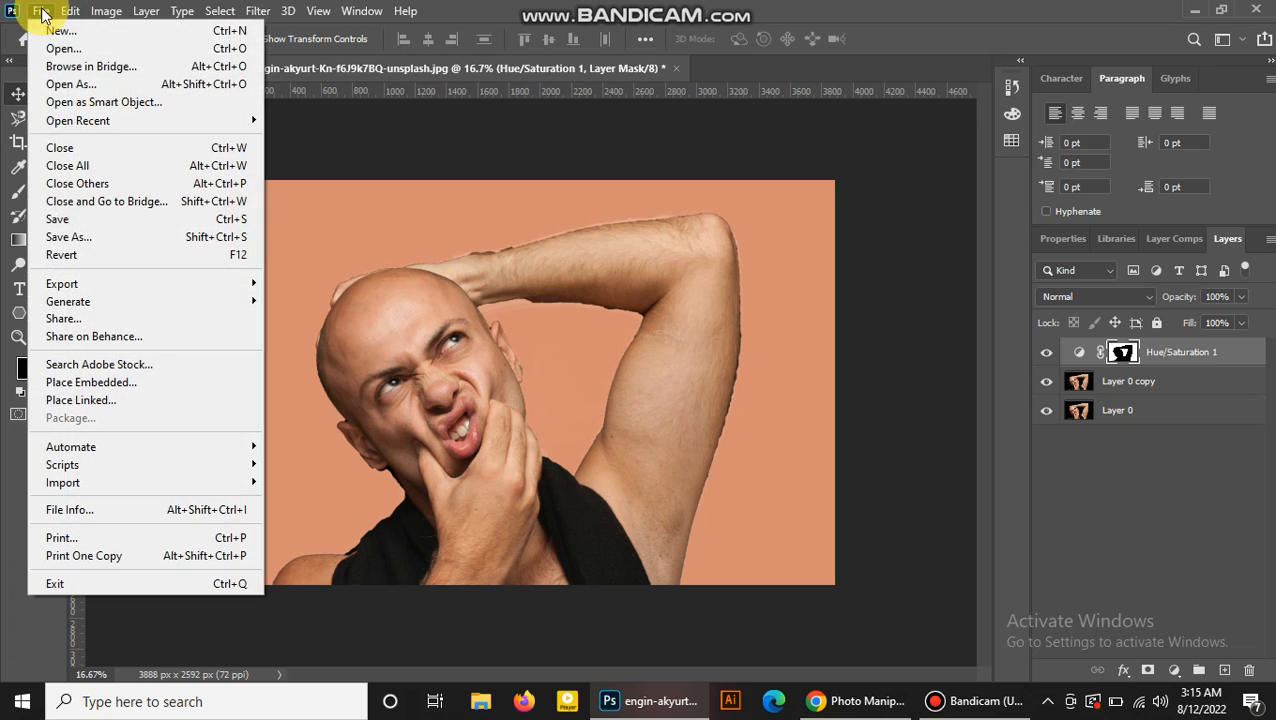
click(65, 44)
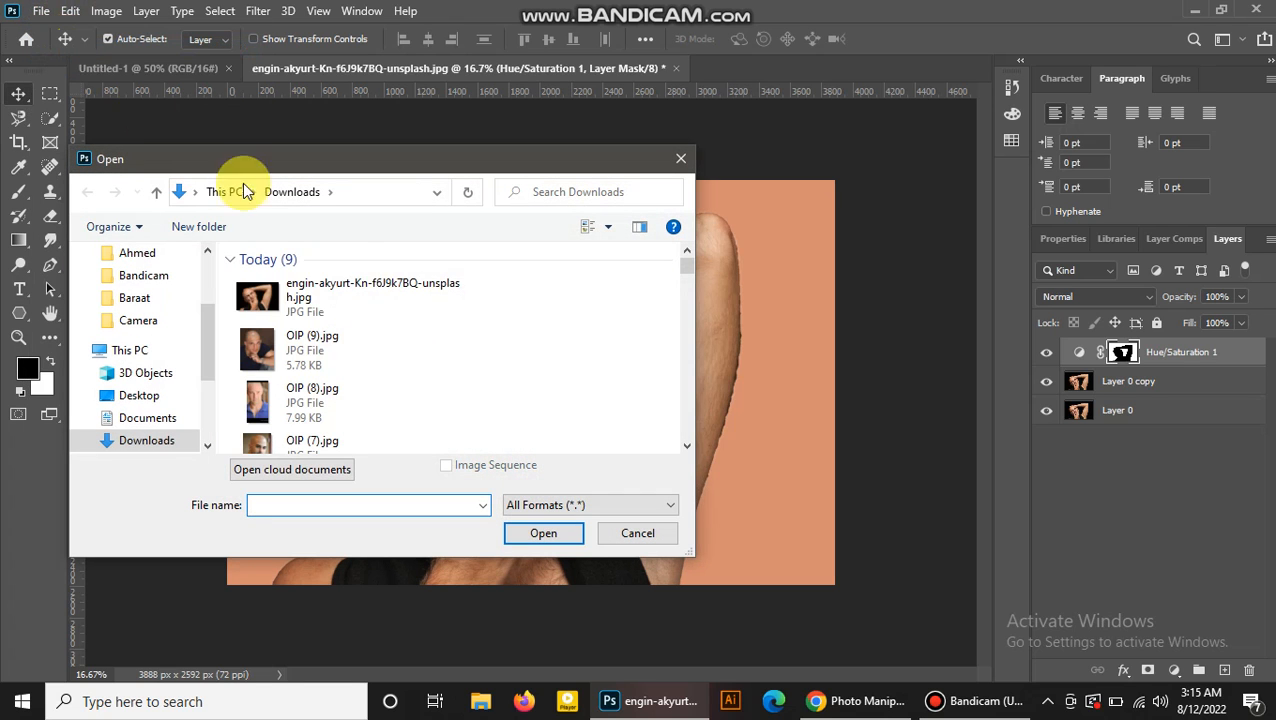
drag(689, 262, 688, 271)
click(336, 264)
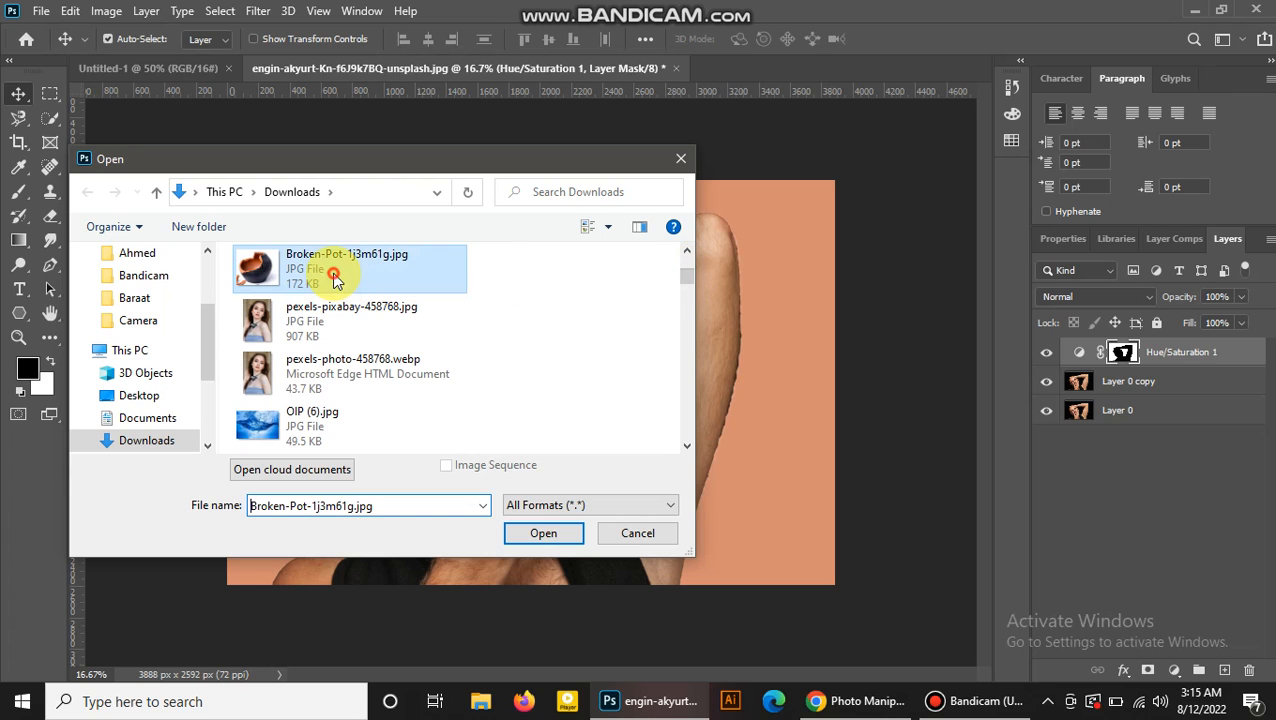
click(545, 533)
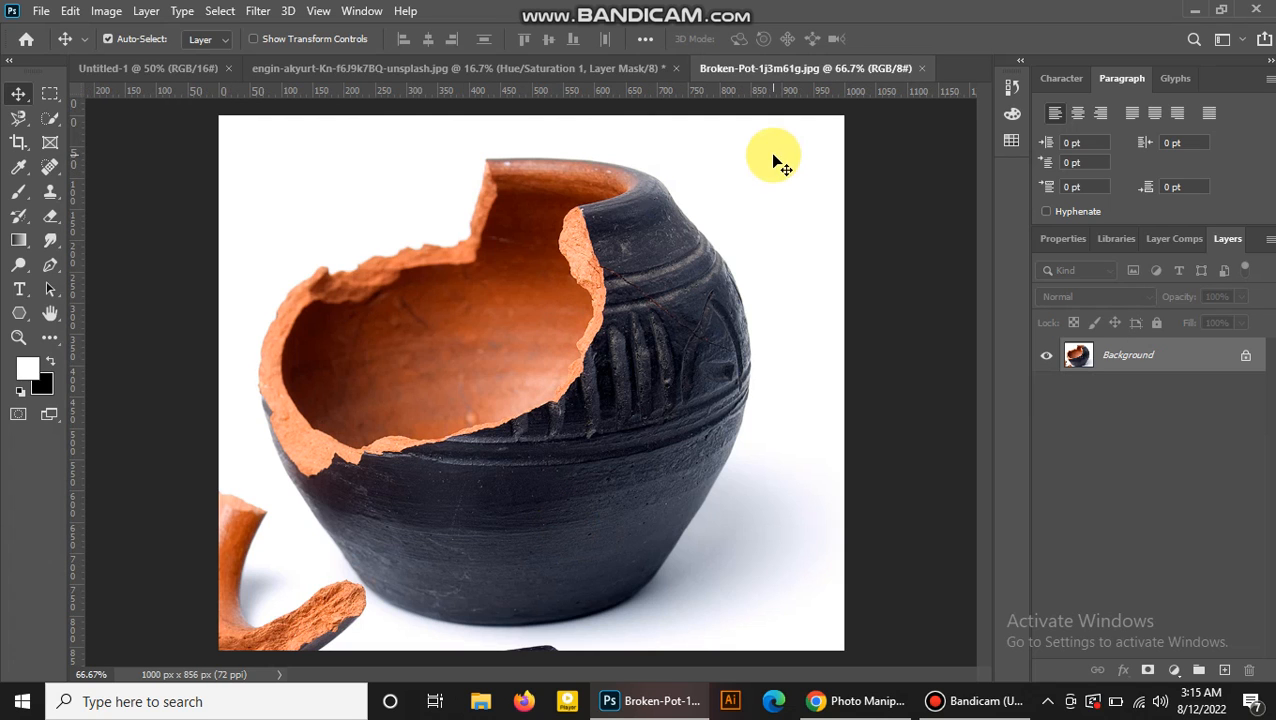
Select the broken pot with Quick Selection and move it onto the man's photo as a new layer.
click(44, 122)
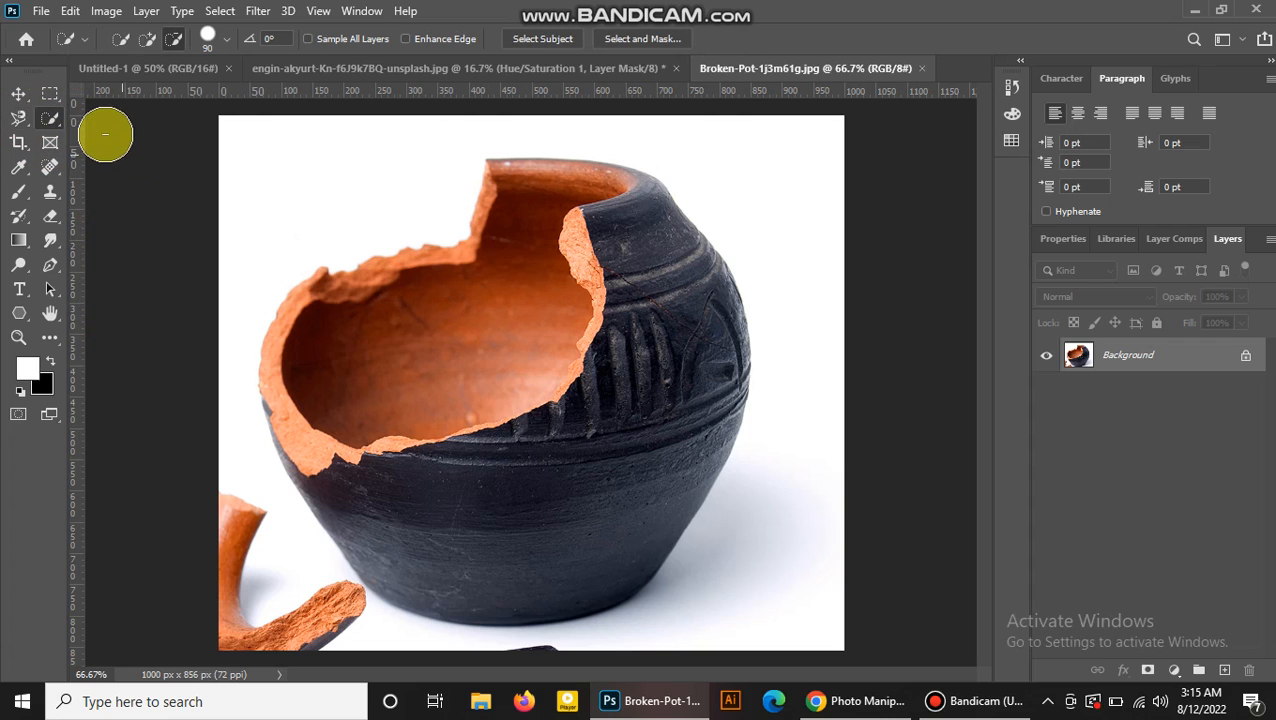
click(147, 38)
mouse_move(636, 302)
mouse_down()
mouse_move(621, 355)
mouse_move(641, 262)
mouse_move(592, 401)
mouse_move(612, 405)
mouse_move(539, 495)
mouse_move(503, 492)
mouse_move(573, 373)
mouse_move(588, 303)
mouse_move(605, 356)
mouse_move(580, 254)
mouse_move(498, 211)
mouse_move(475, 372)
mouse_move(426, 441)
mouse_move(404, 447)
mouse_move(464, 441)
mouse_move(424, 430)
mouse_move(387, 449)
mouse_move(320, 445)
mouse_move(286, 401)
mouse_move(284, 347)
mouse_up()
click(18, 94)
drag(620, 324, 452, 223)
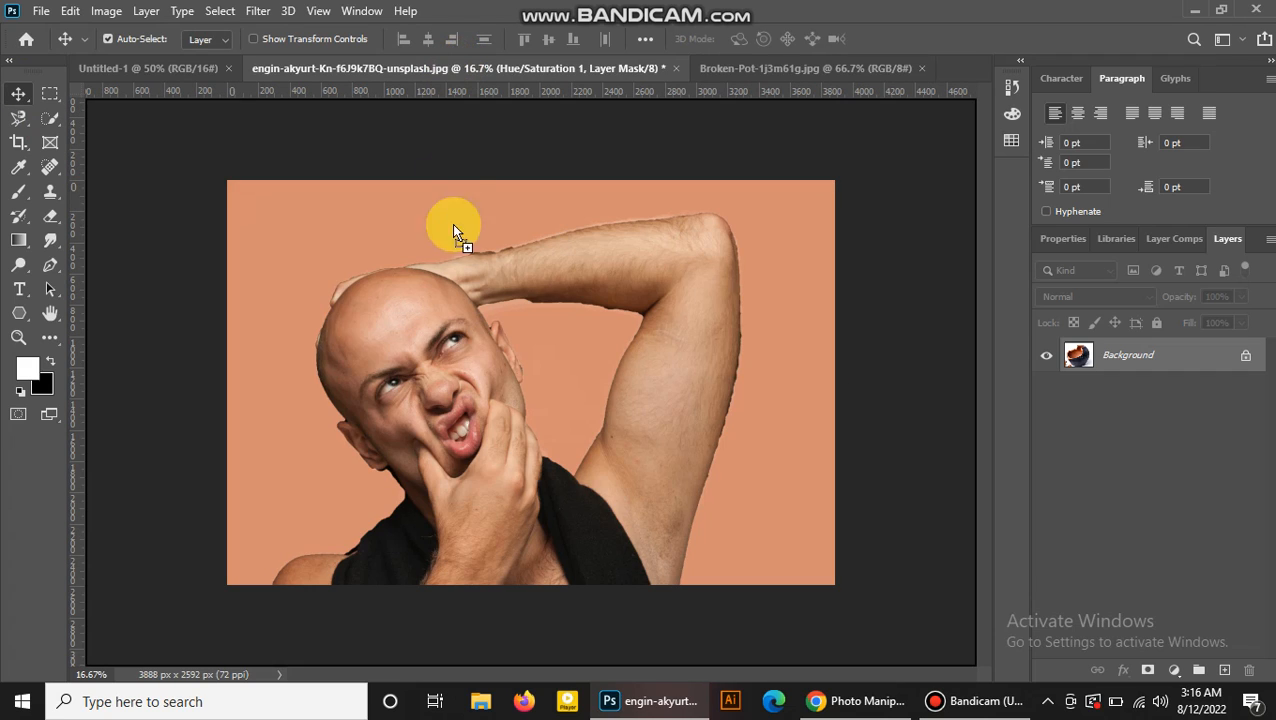
drag(449, 318, 453, 361)
drag(362, 232, 510, 356)
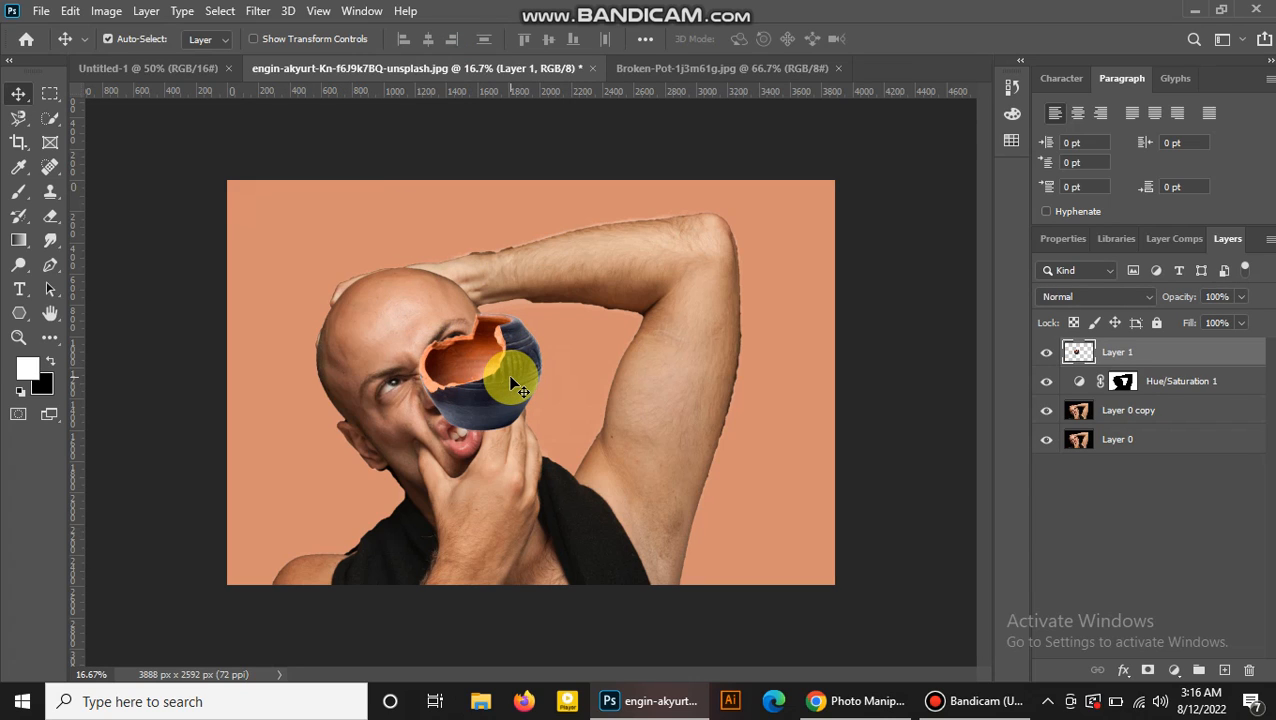
Scale and rotate the pot layer with Free Transform so it covers the top of the man's head.
key(t)
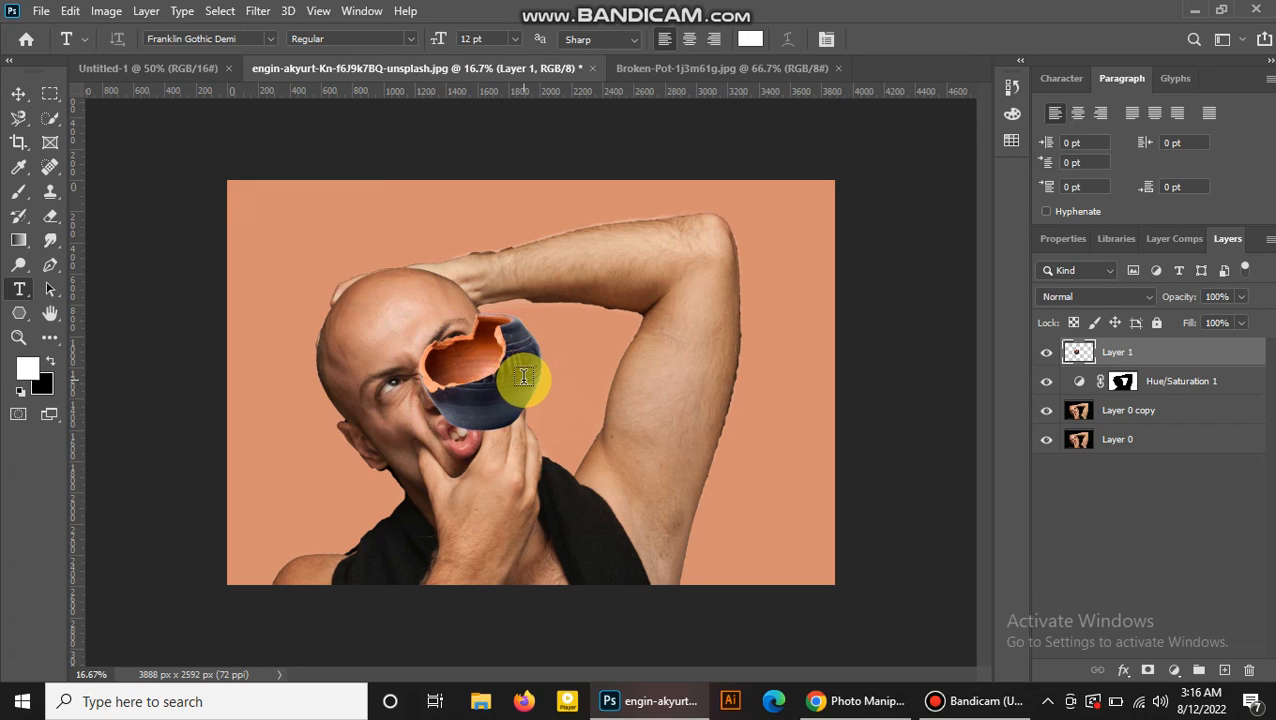
key(ctrl+t)
drag(521, 377, 426, 338)
drag(447, 280, 449, 272)
drag(408, 350, 407, 352)
drag(452, 259, 430, 245)
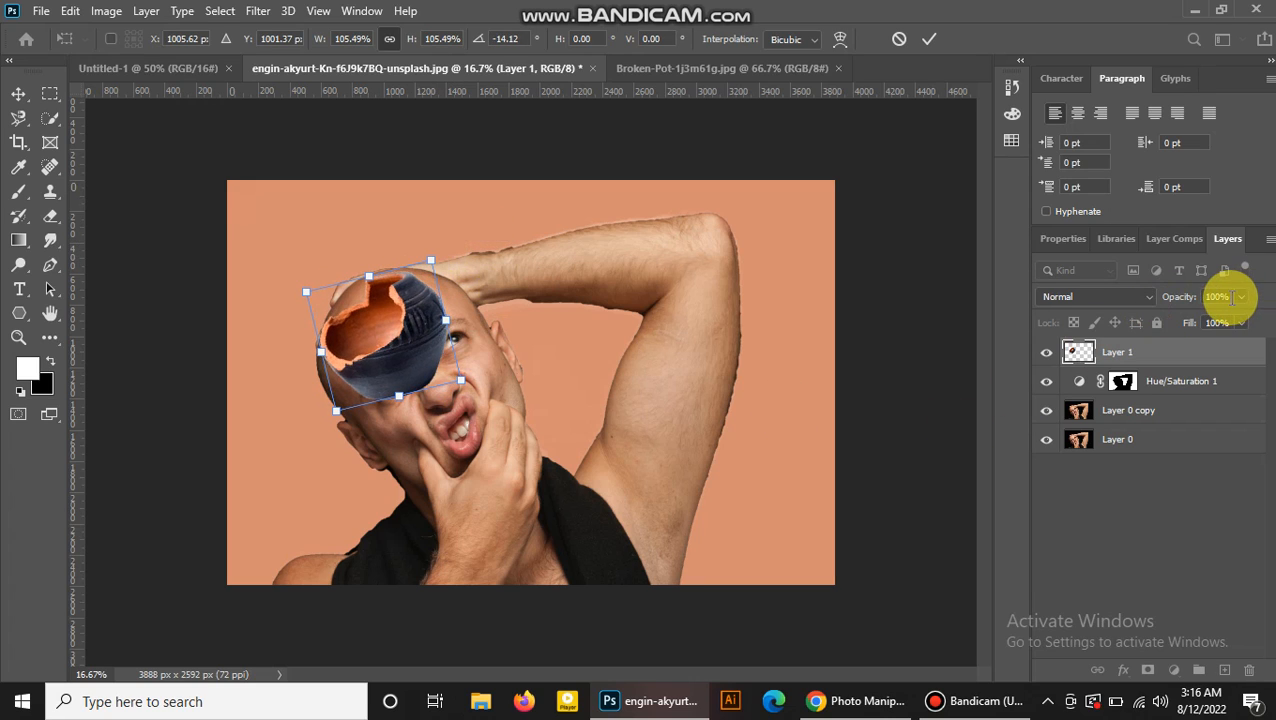
Lower the pot layer's opacity to 40% and refine its transform to fit the skull, then commit it.
click(1243, 298)
drag(1245, 310, 1196, 320)
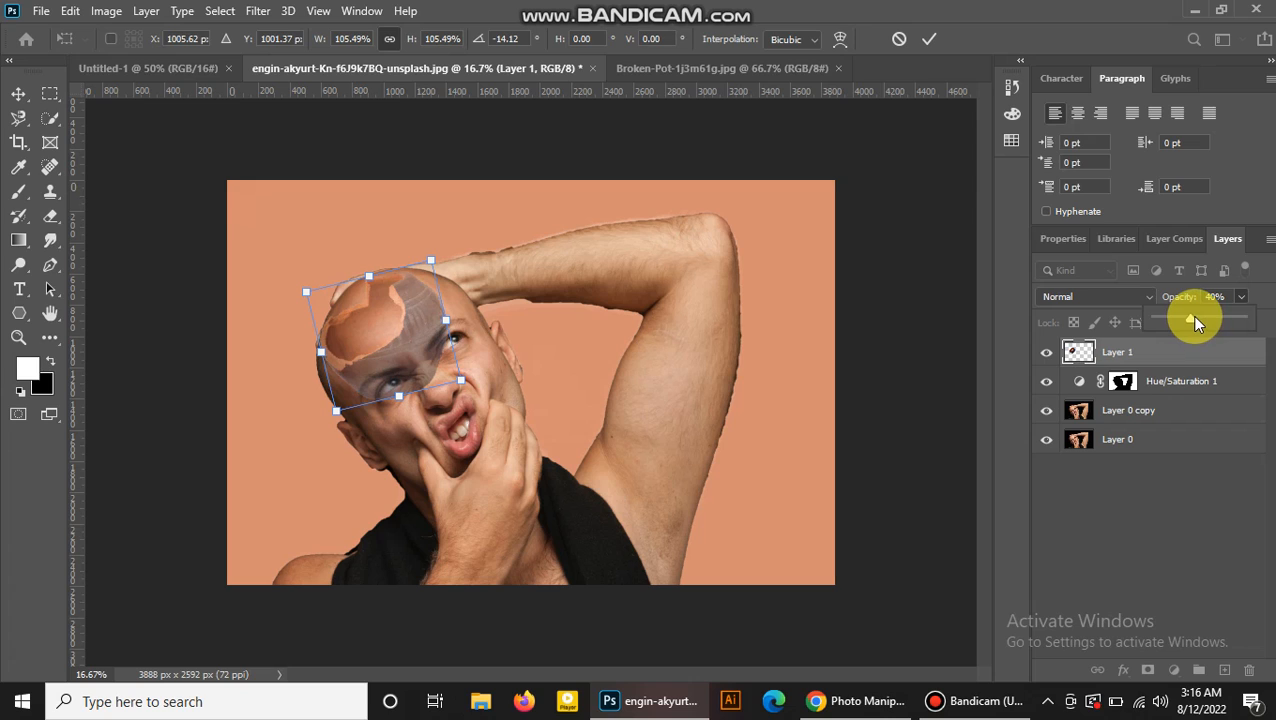
click(433, 252)
mouse_move(433, 252)
mouse_down()
mouse_move(461, 239)
mouse_move(447, 259)
mouse_up()
mouse_move(420, 345)
mouse_down()
mouse_move(422, 362)
mouse_move(414, 352)
mouse_up()
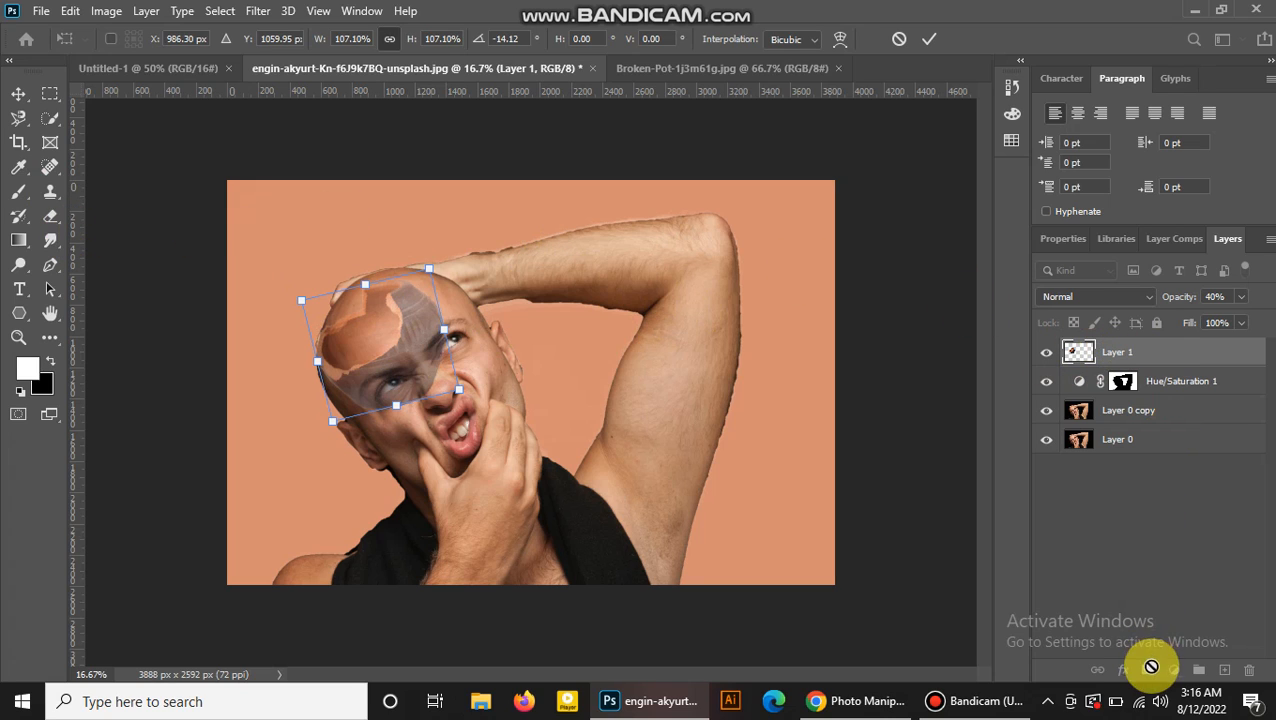
click(1146, 350)
key(t)
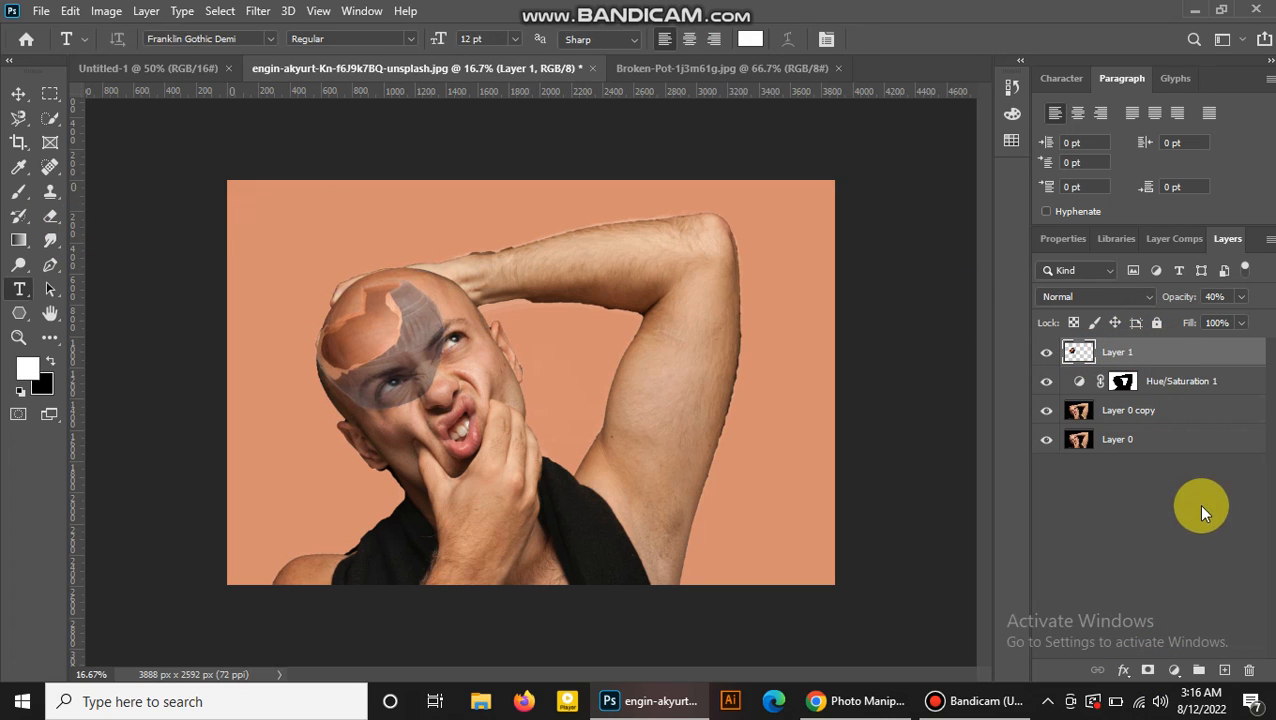
Add a layer mask to the pot layer and paint black over the face to hide the pot below the broken edge.
click(1147, 676)
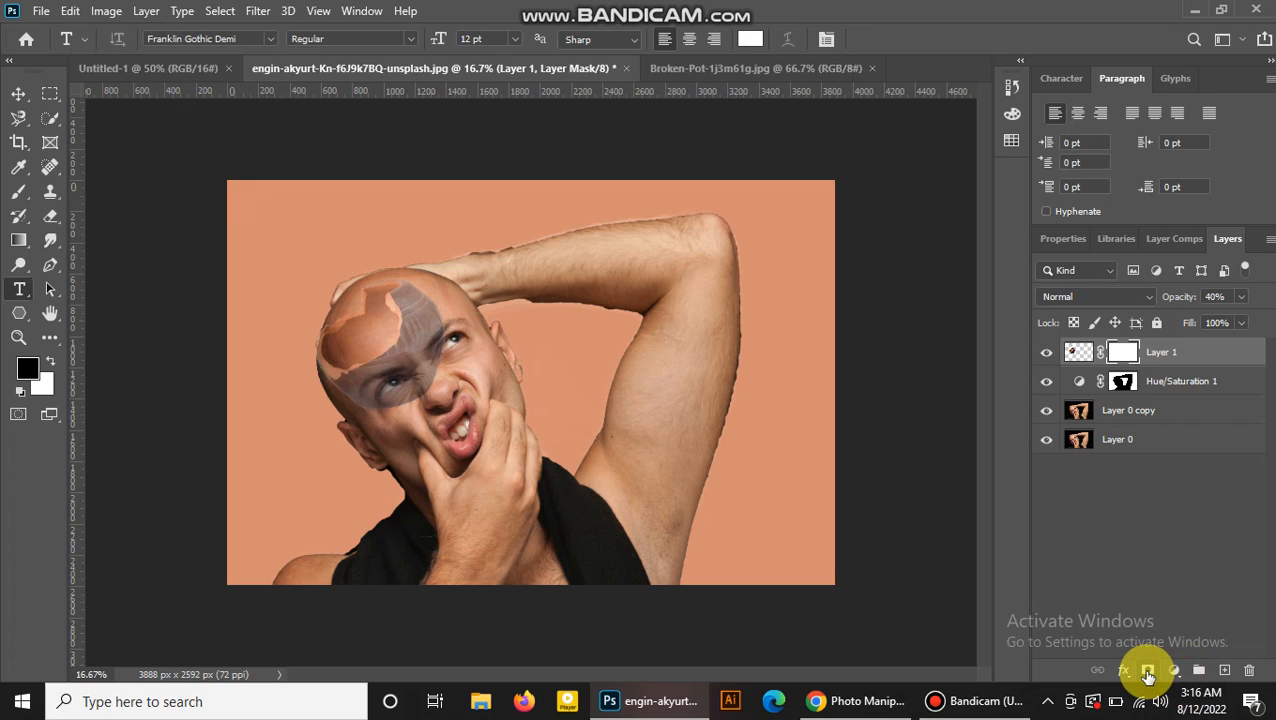
click(18, 190)
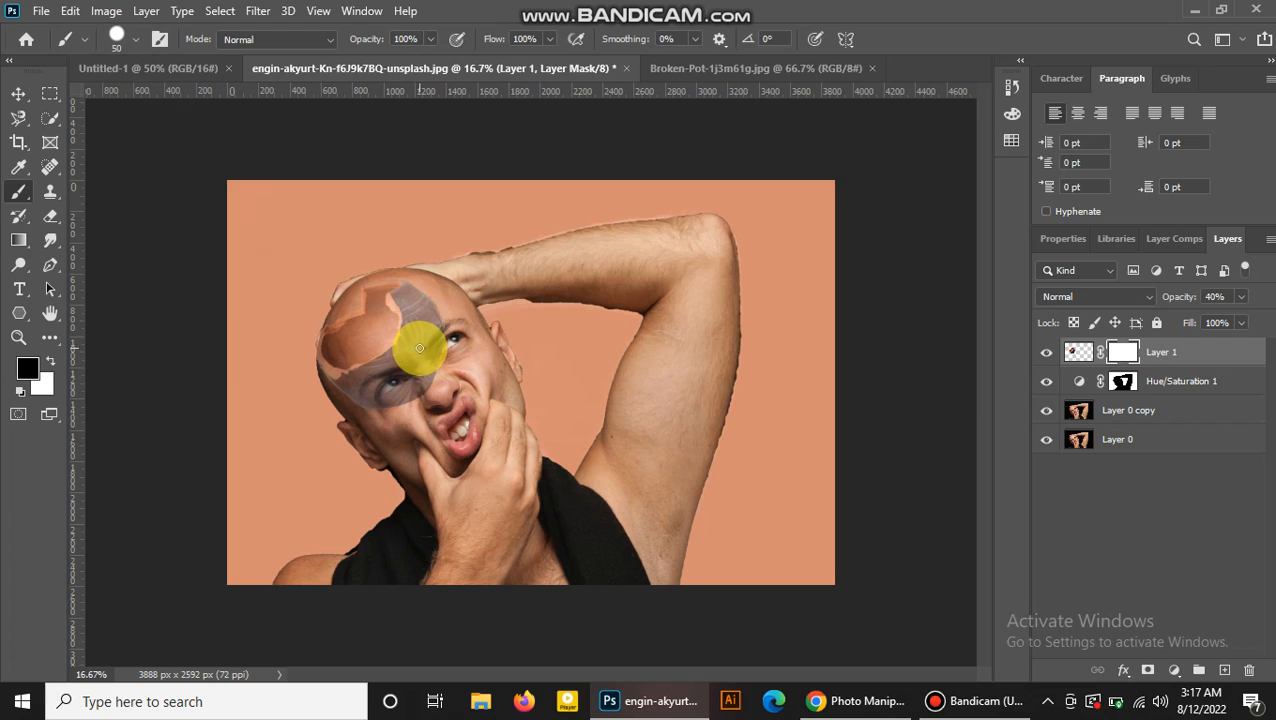
mouse_move(421, 399)
mouse_down()
mouse_move(373, 410)
mouse_move(402, 375)
mouse_move(390, 413)
mouse_move(430, 394)
mouse_move(371, 410)
mouse_move(421, 398)
mouse_move(449, 355)
mouse_move(420, 394)
mouse_move(434, 347)
mouse_move(411, 373)
mouse_move(424, 354)
mouse_move(429, 377)
mouse_move(441, 365)
mouse_move(445, 335)
mouse_move(405, 372)
mouse_up()
mouse_move(404, 289)
mouse_down()
mouse_move(421, 328)
mouse_move(433, 319)
mouse_move(419, 290)
mouse_move(431, 301)
mouse_up()
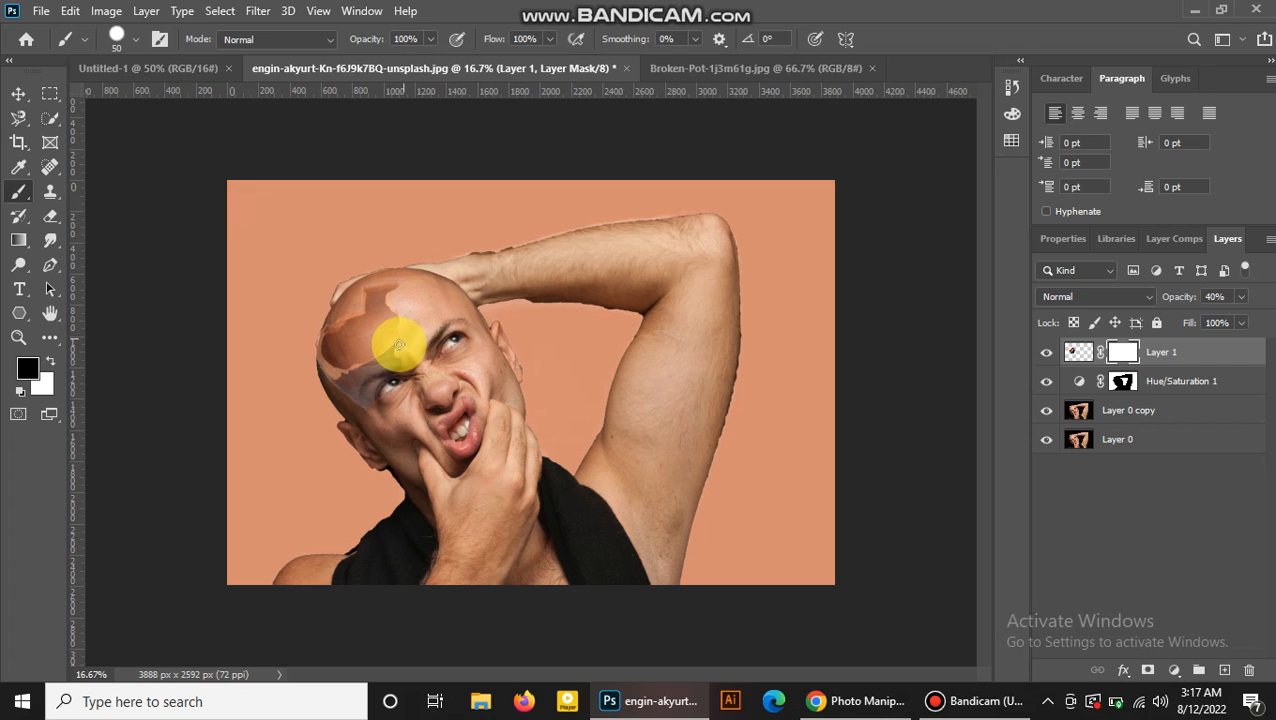
mouse_move(389, 357)
mouse_down()
mouse_move(354, 379)
mouse_move(392, 364)
mouse_move(366, 385)
mouse_move(395, 360)
mouse_move(356, 392)
mouse_move(438, 333)
mouse_move(375, 396)
mouse_up()
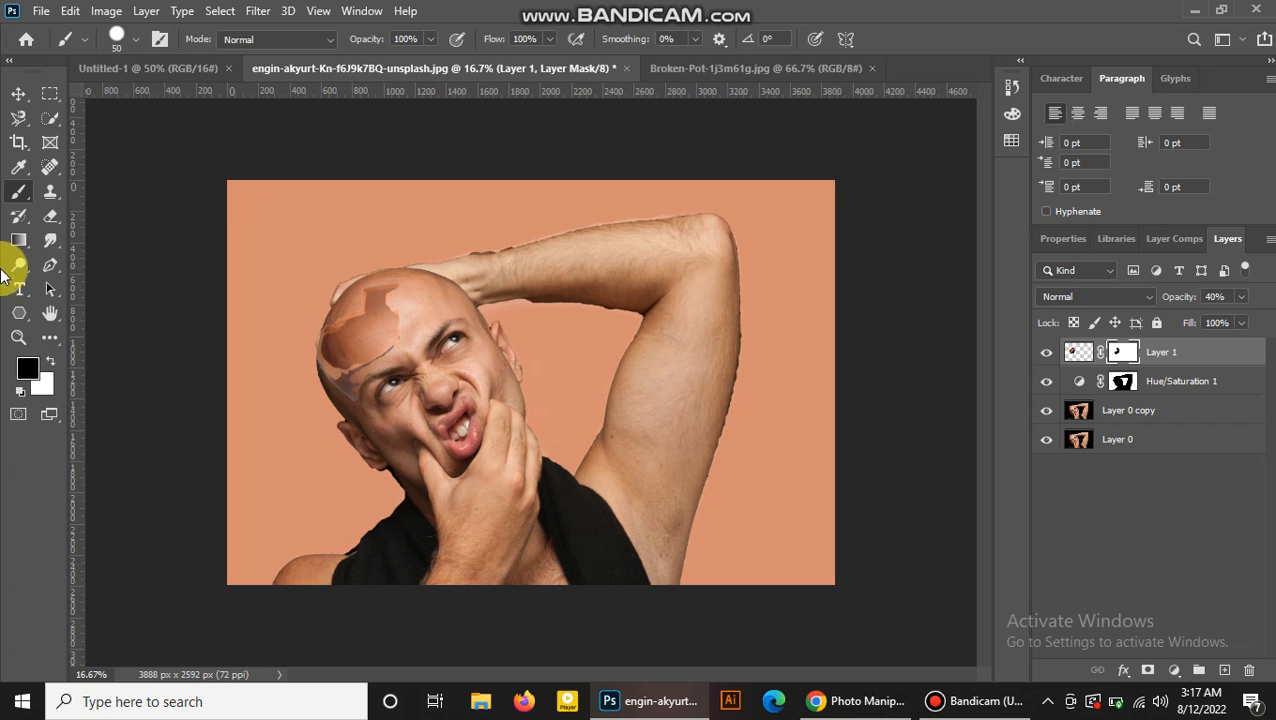
click(25, 345)
drag(380, 286, 438, 300)
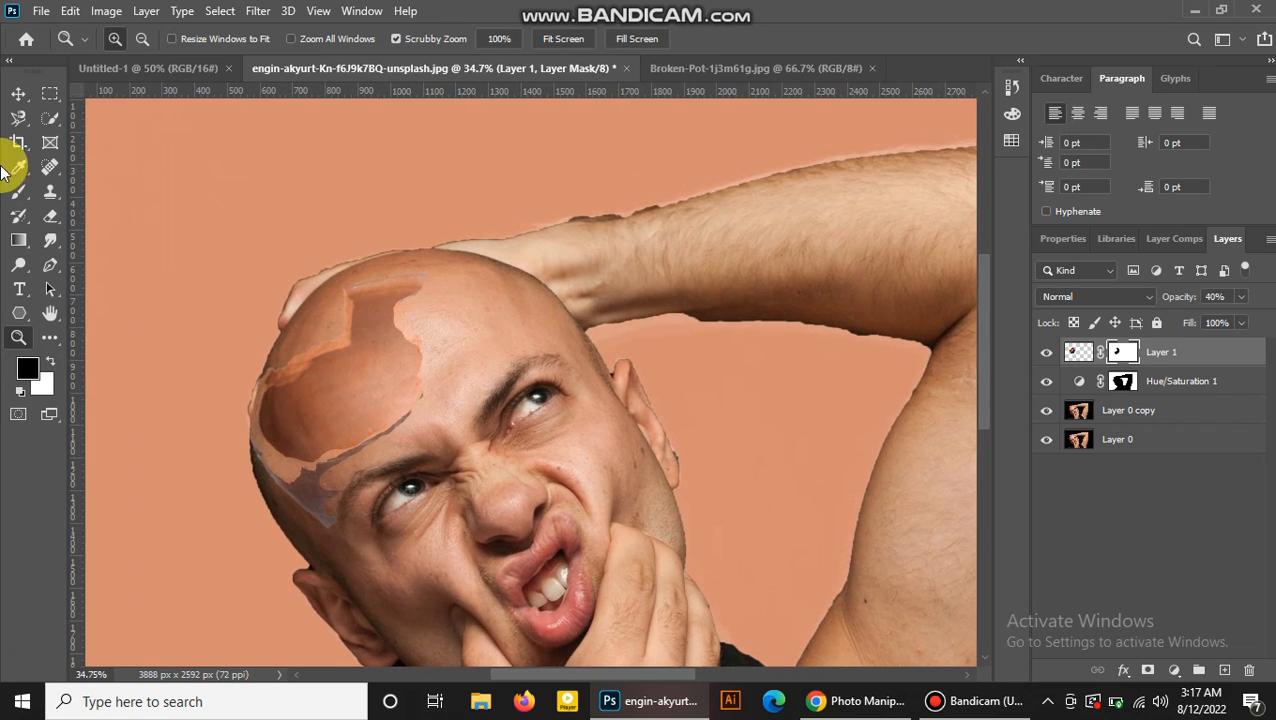
Paint more black on the pot layer's mask with the Brush to hide leftover pot edges over the forehead.
click(22, 196)
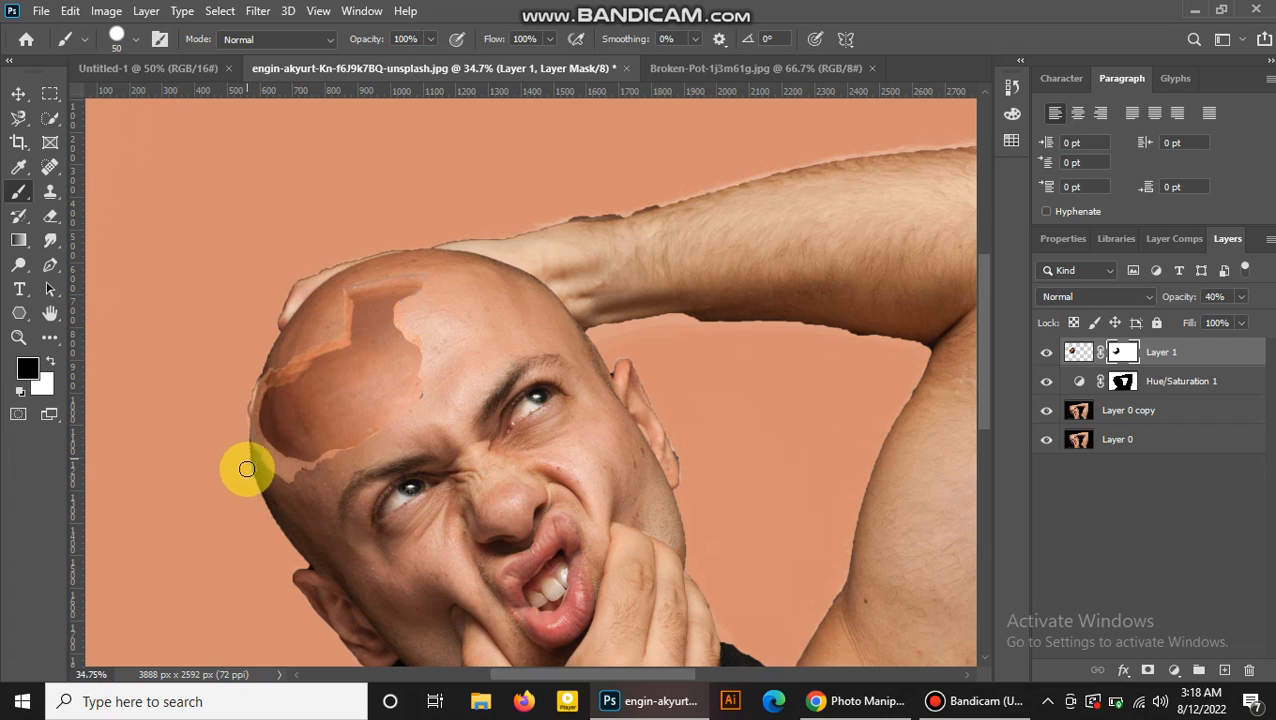
drag(419, 422, 427, 404)
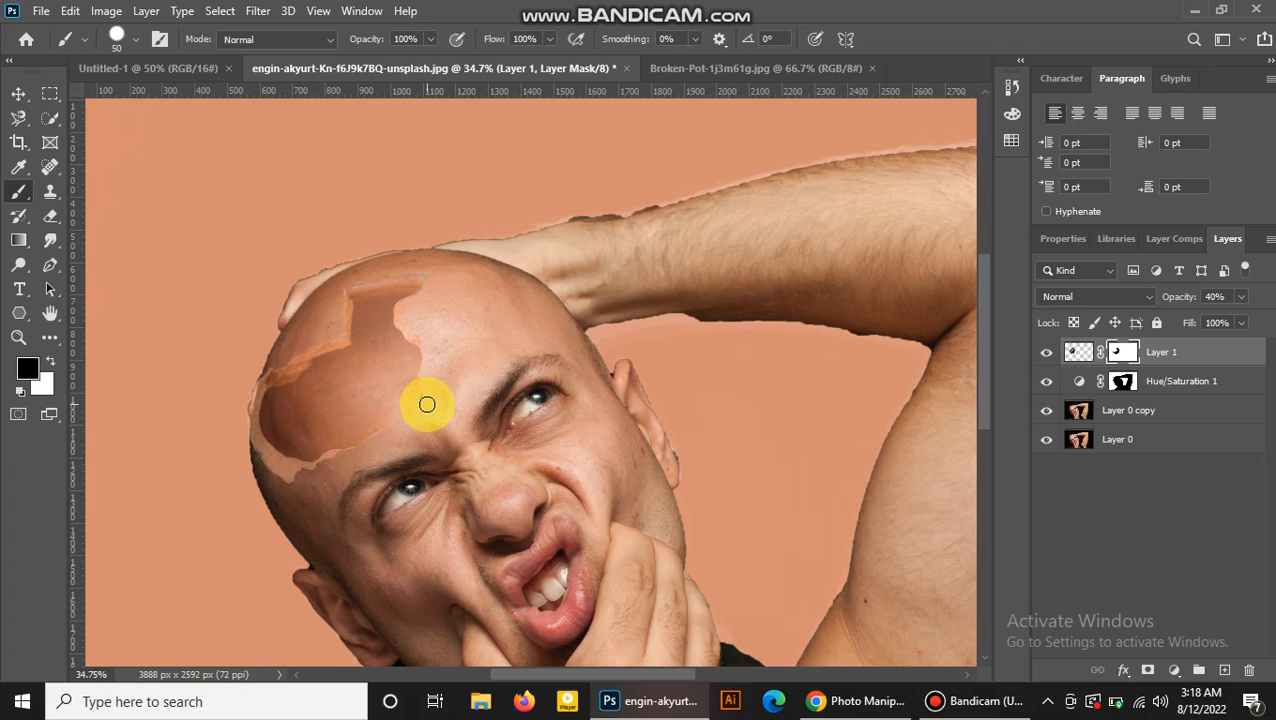
drag(436, 277, 429, 272)
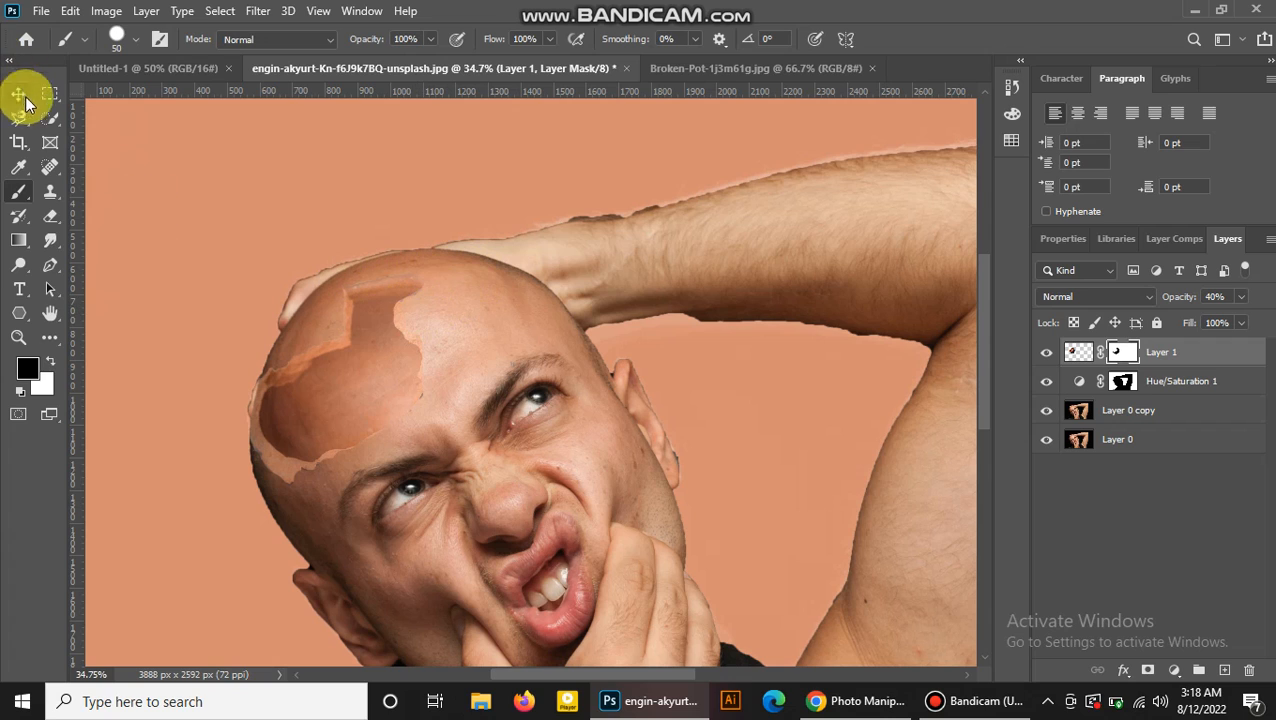
Add a new Hue/Saturation adjustment layer above the pot layer.
click(18, 337)
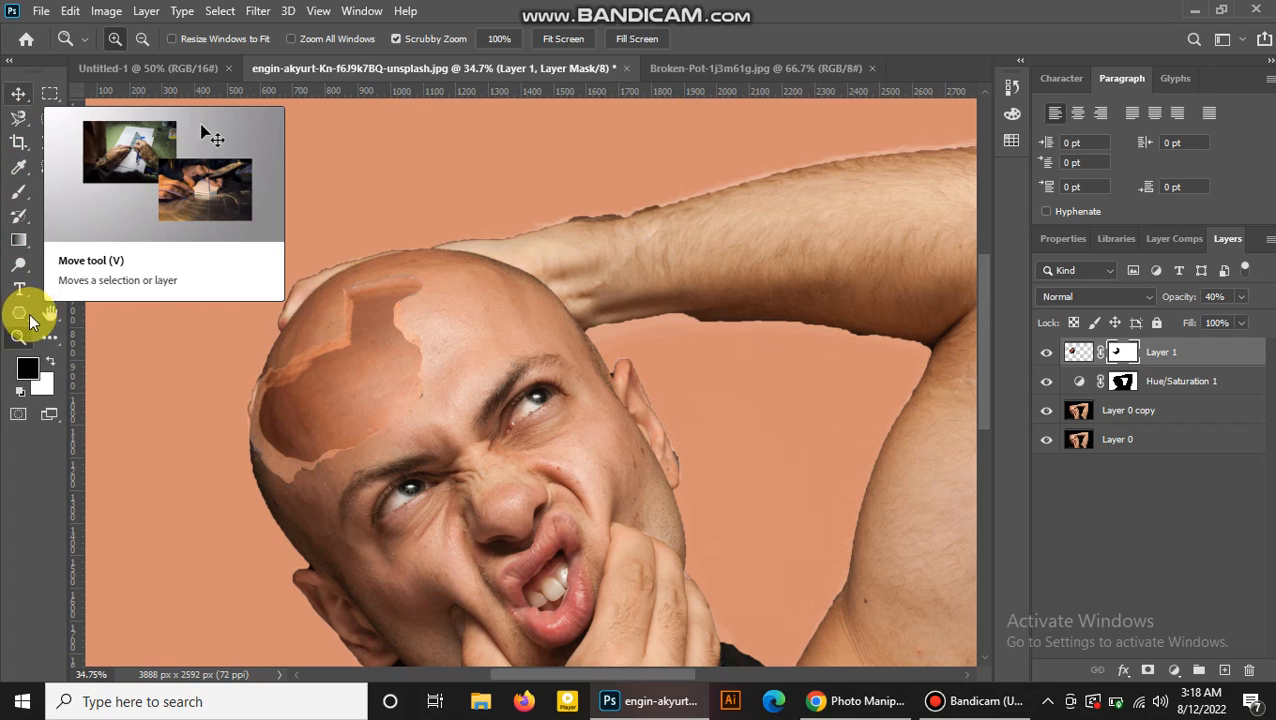
drag(621, 208, 575, 259)
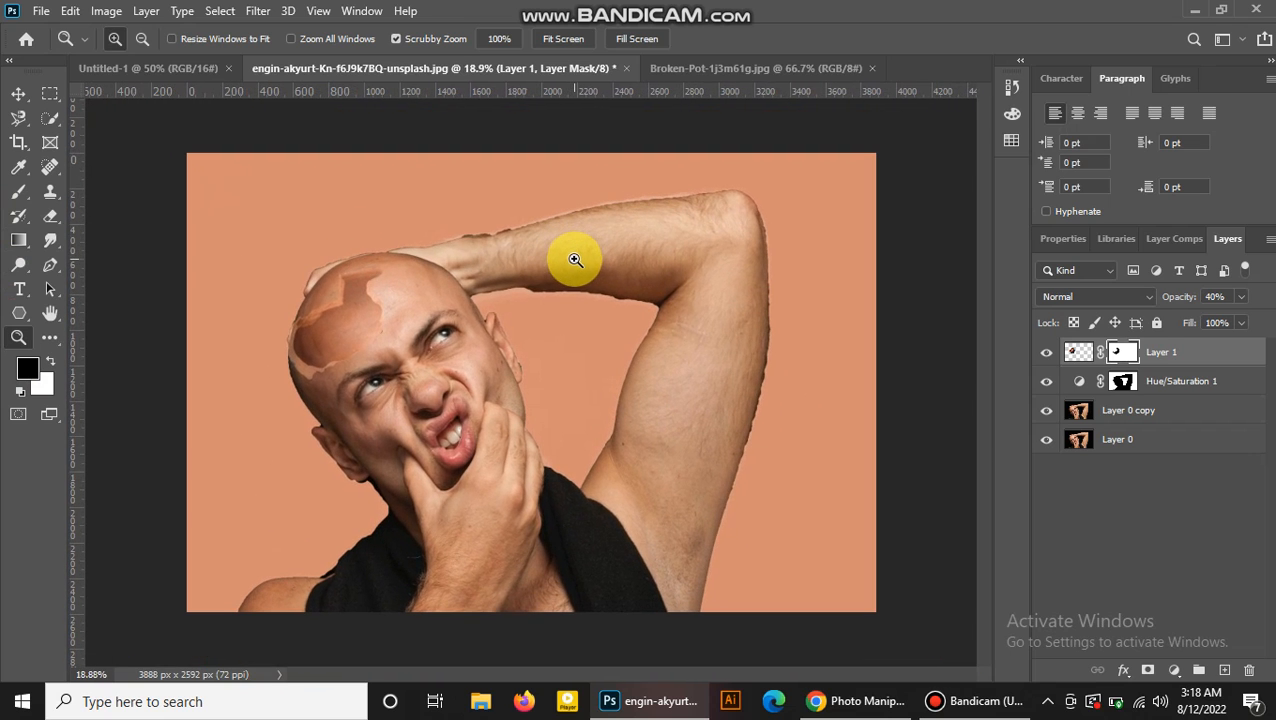
click(28, 99)
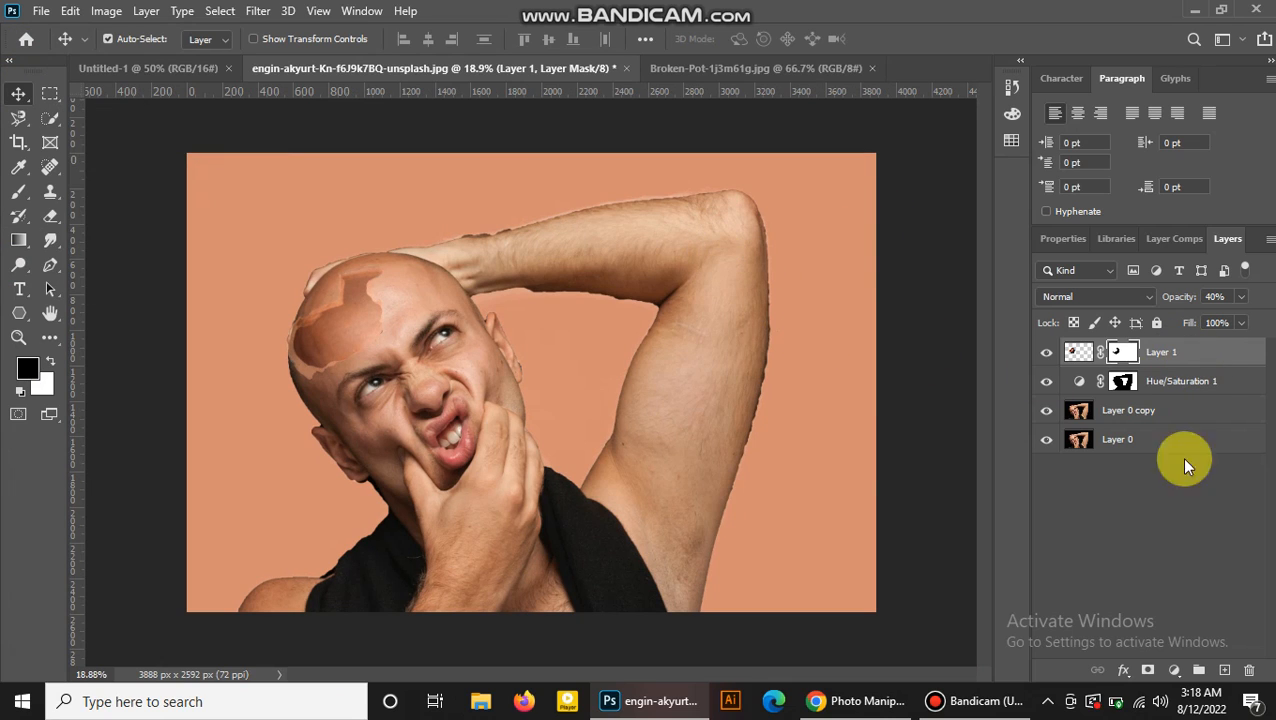
click(1174, 670)
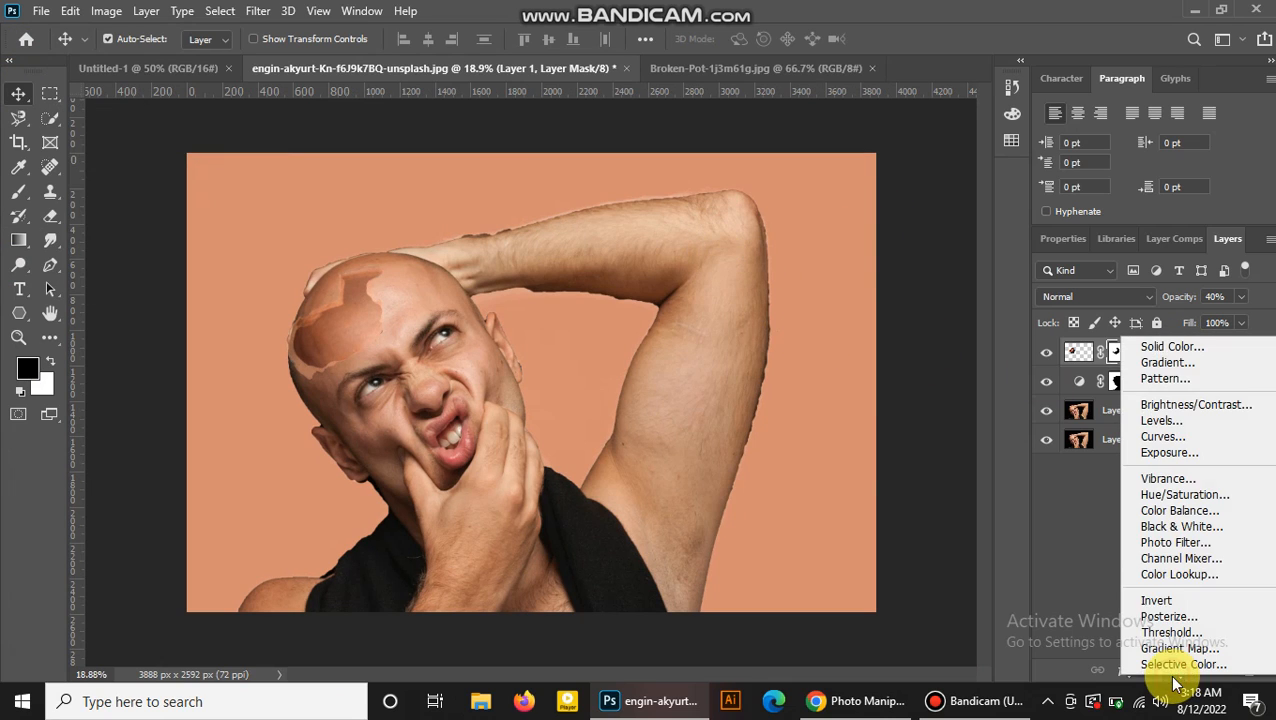
click(1178, 495)
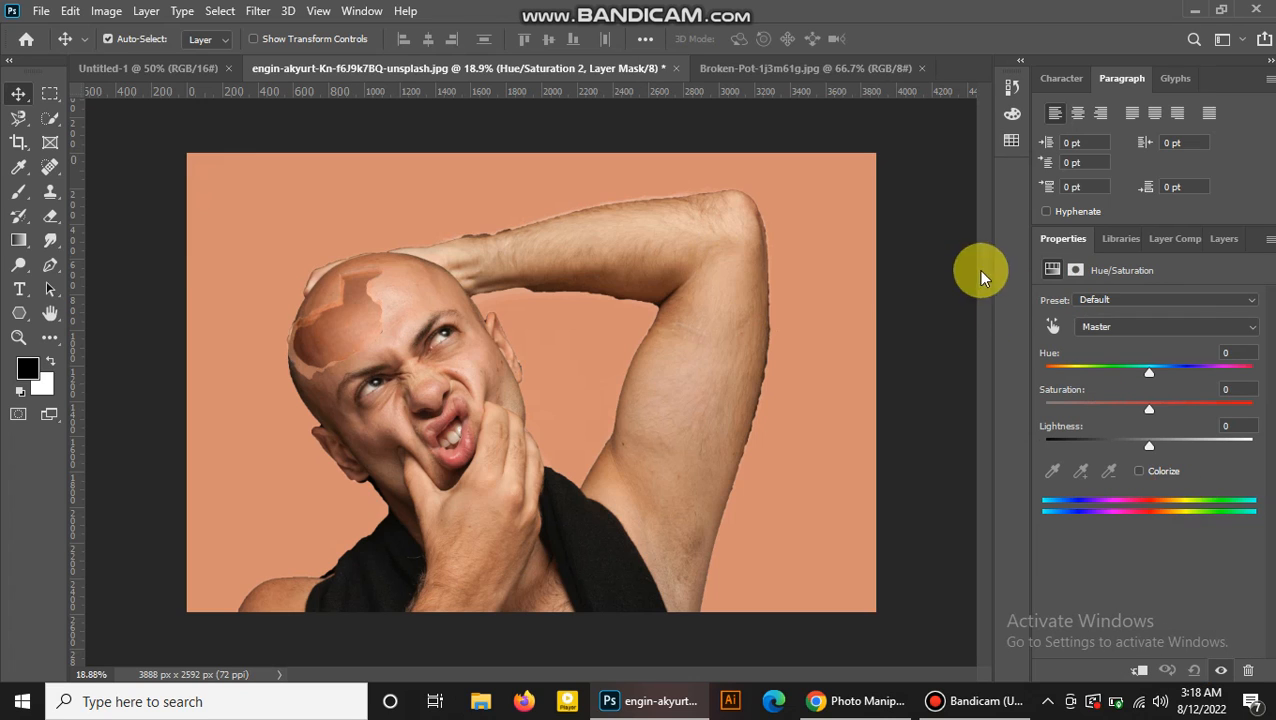
click(1222, 240)
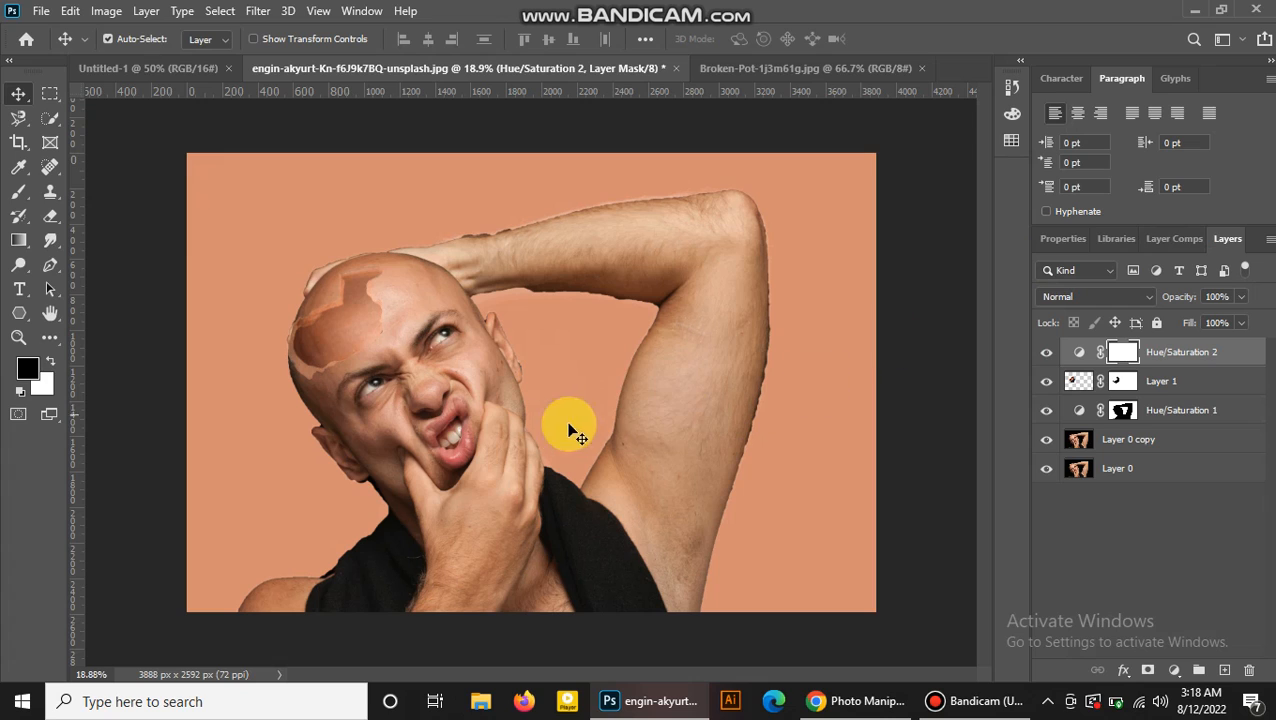